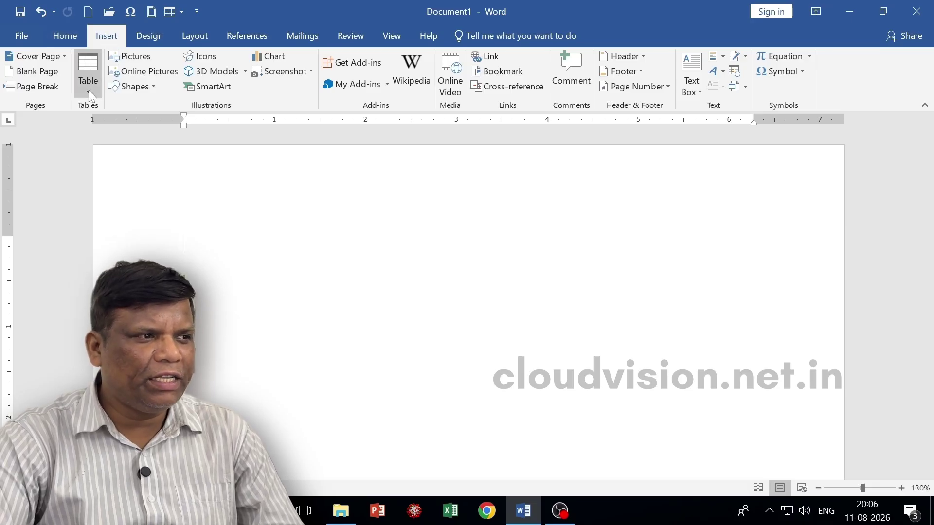
click(135, 57)
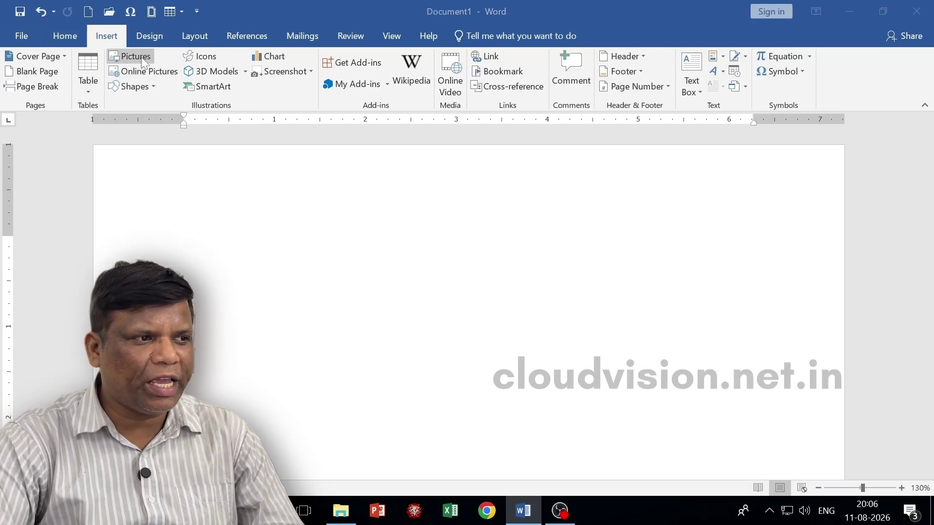
click(359, 121)
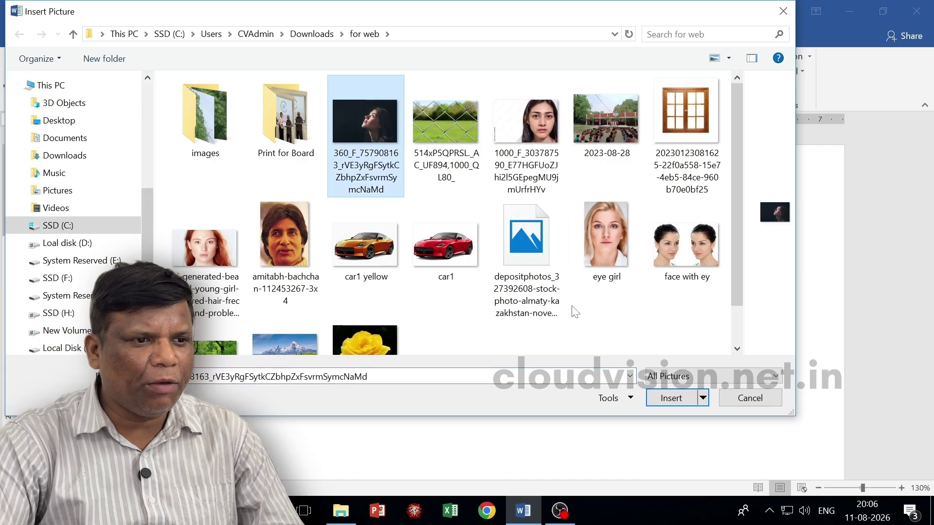
click(732, 397)
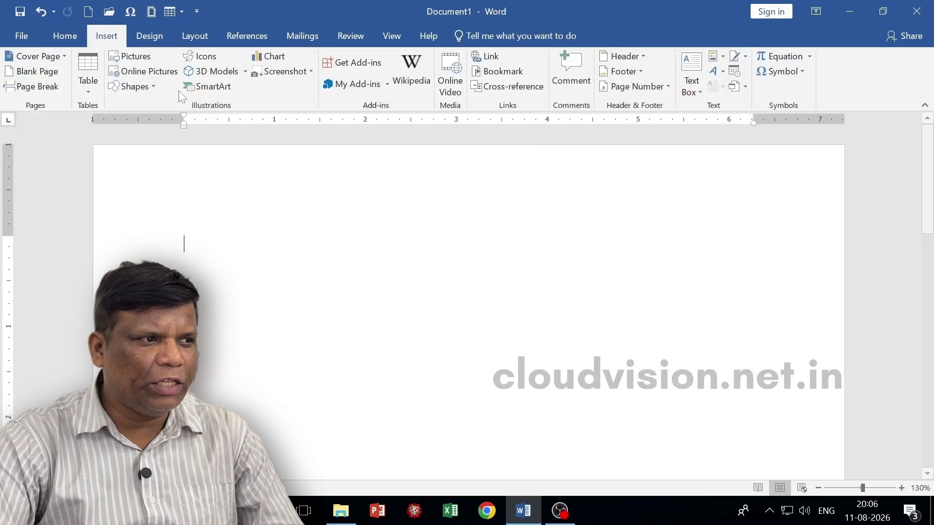
Search the online pictures for "nature" and select the kangaroo picture, without inserting it.
click(132, 74)
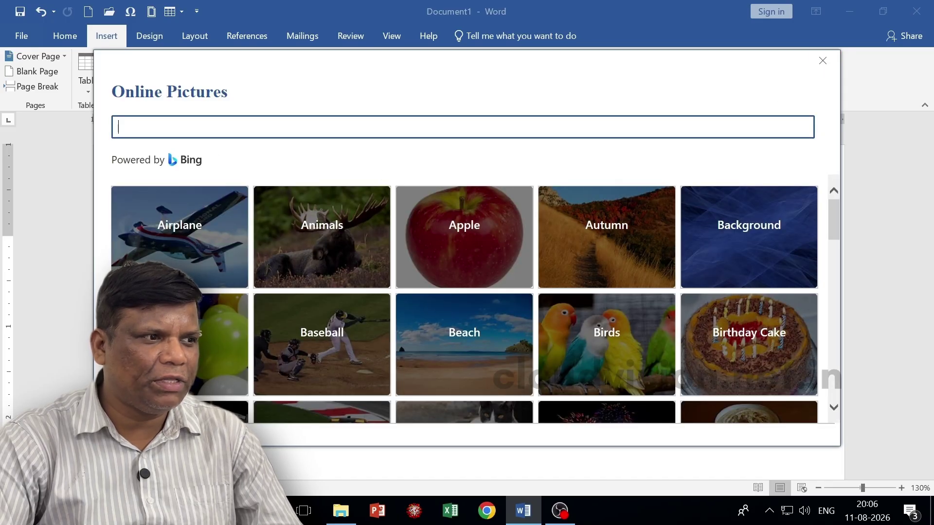
text(nature)
key(Return)
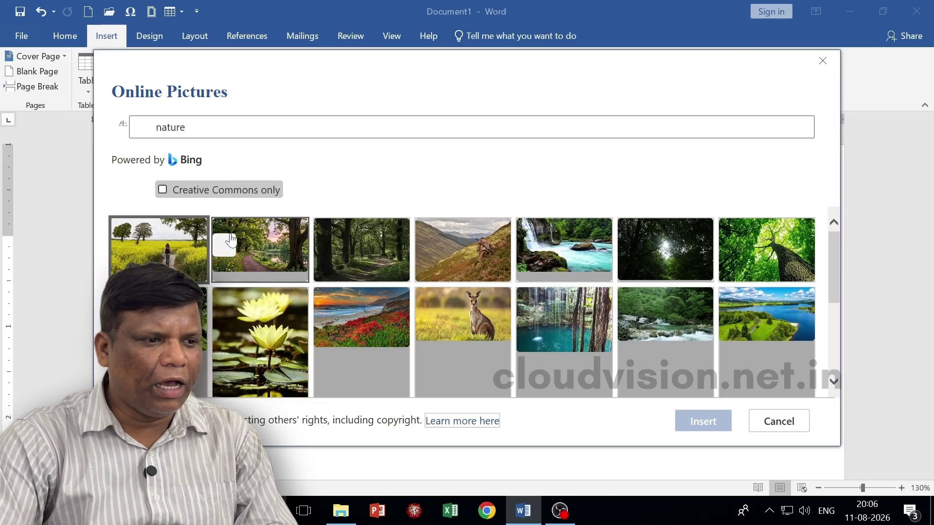
click(448, 322)
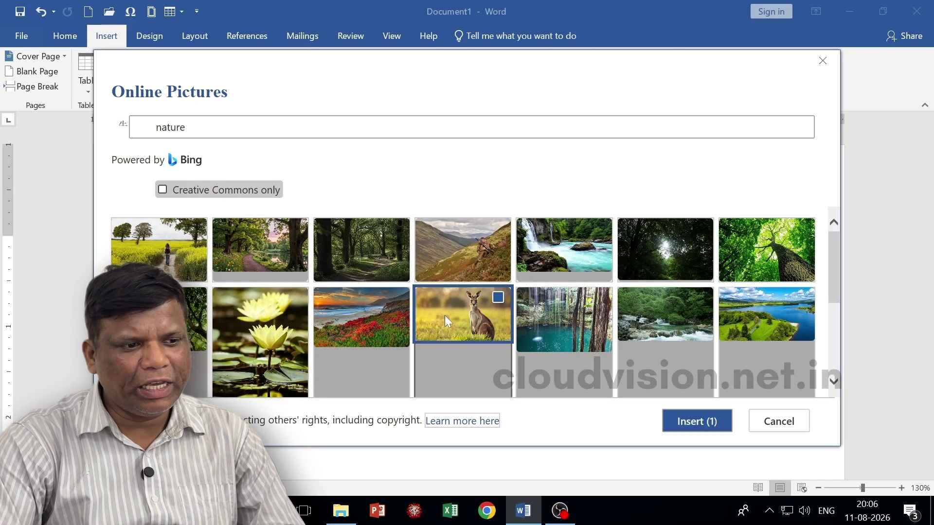
click(778, 421)
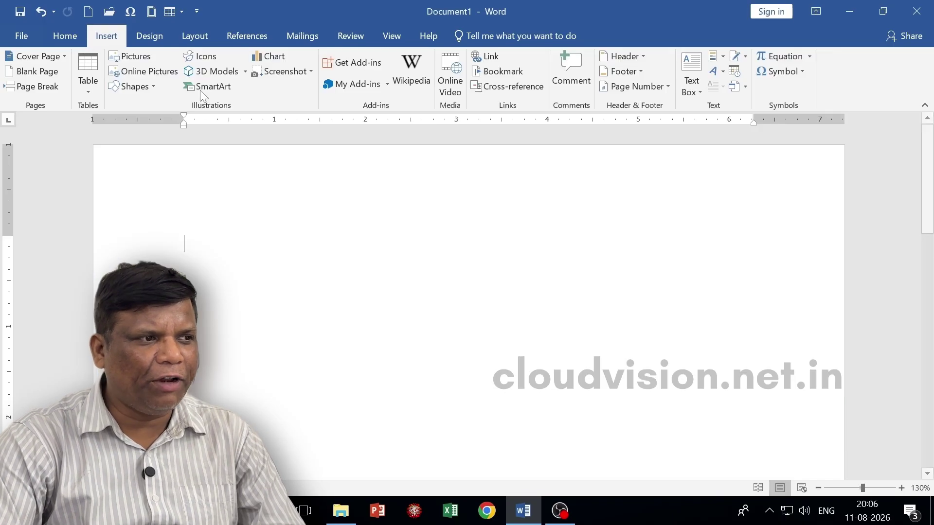
Insert the chain-link fence picture from the "for web" folder on this PC into the blank document.
click(131, 56)
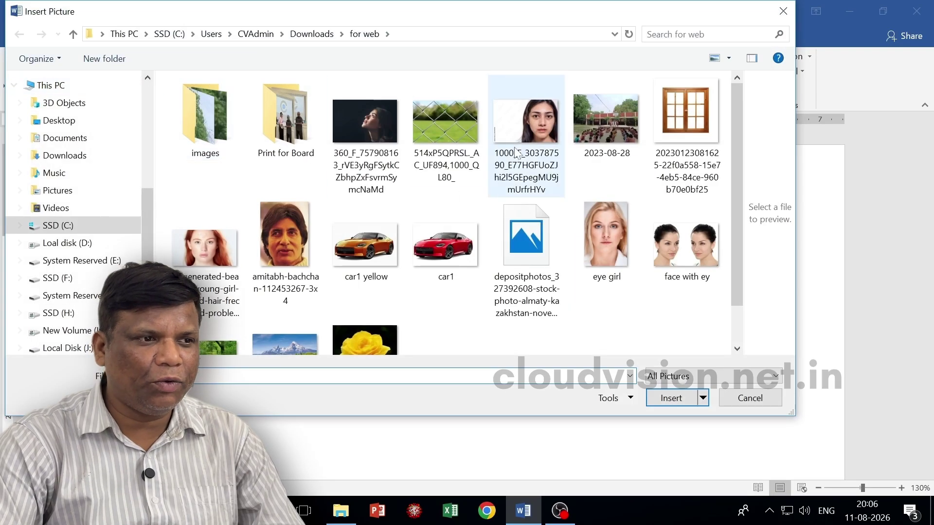
click(427, 124)
click(671, 398)
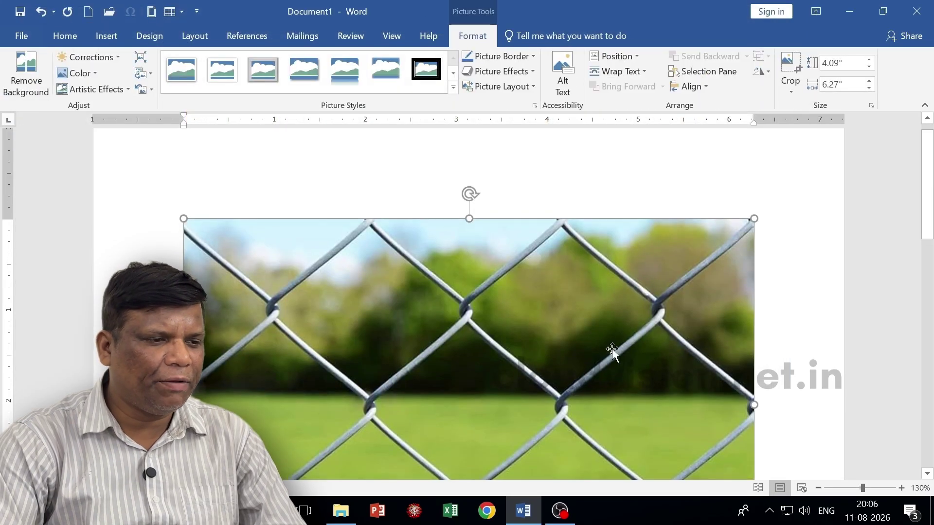
Shrink the fence picture proportionally from its corner to about 1.7" high and 2.6" wide.
scroll(744, 150, up, 2)
scroll(608, 246, up, 1)
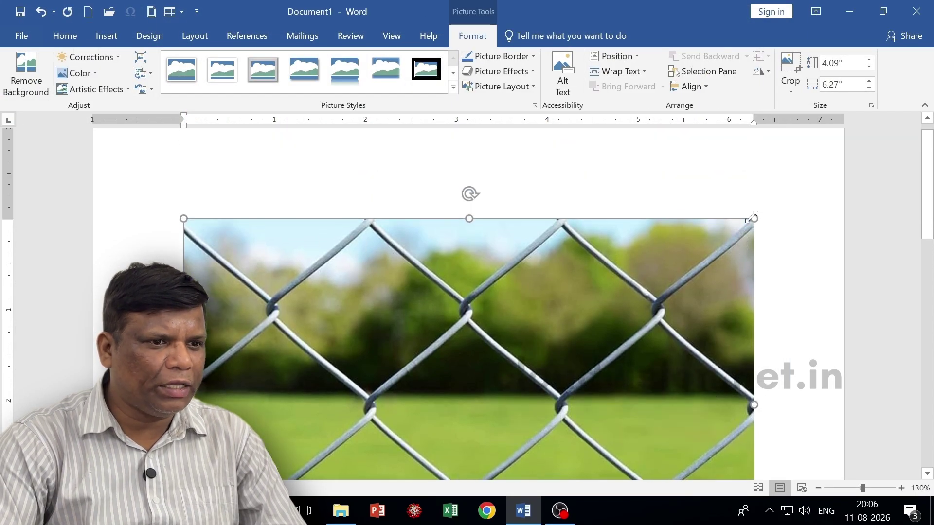
drag(744, 221, 417, 218)
Reduce the fence picture's height to exactly 1", keeping its proportions.
click(869, 60)
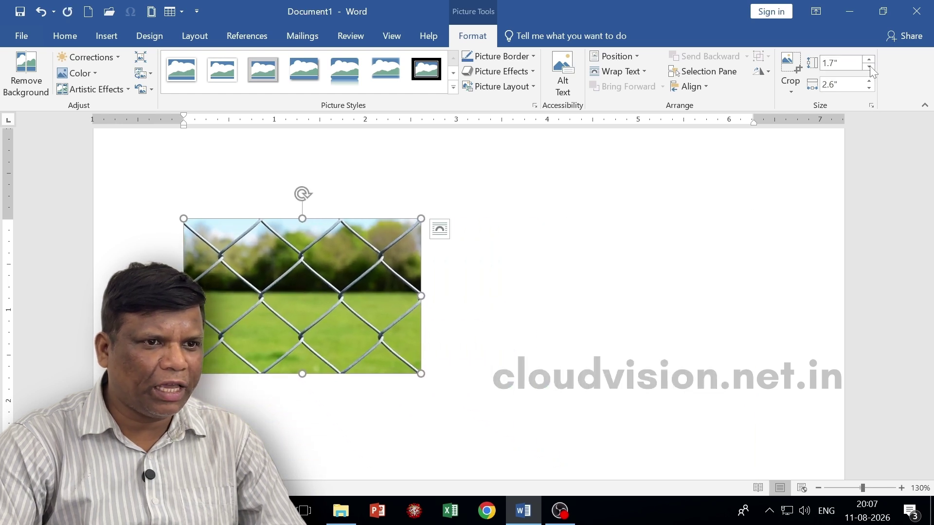
click(869, 66)
triple_click(869, 66)
double_click(868, 60)
click(869, 60)
click(867, 67)
triple_click(868, 67)
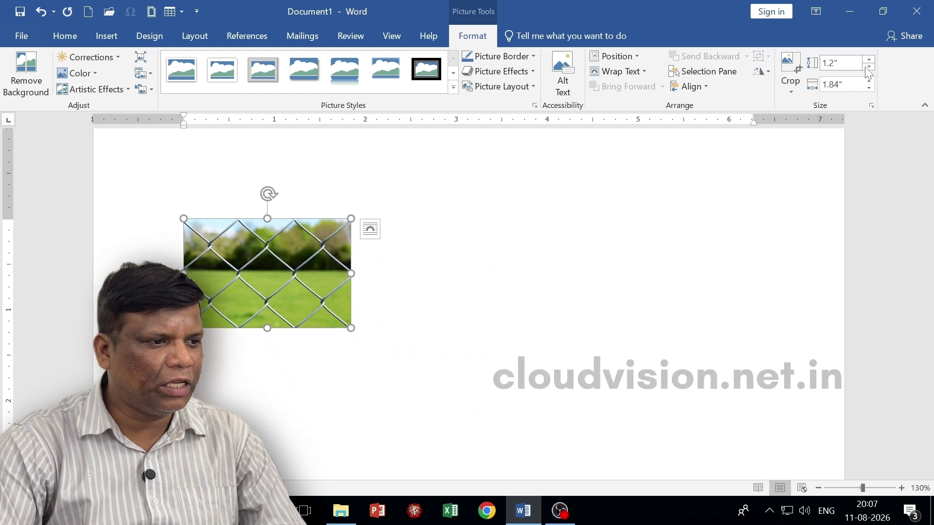
double_click(867, 67)
Try rotating the fence picture freehand and with an exact rotation value of 90°.
mouse_move(252, 193)
mouse_down()
mouse_move(277, 186)
mouse_move(307, 212)
mouse_move(315, 258)
mouse_move(310, 215)
mouse_move(260, 208)
mouse_up()
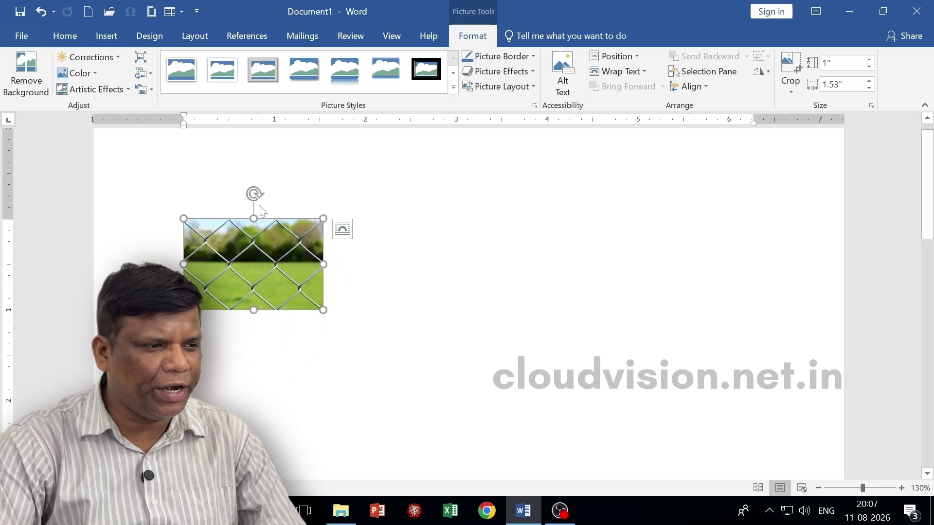
click(872, 108)
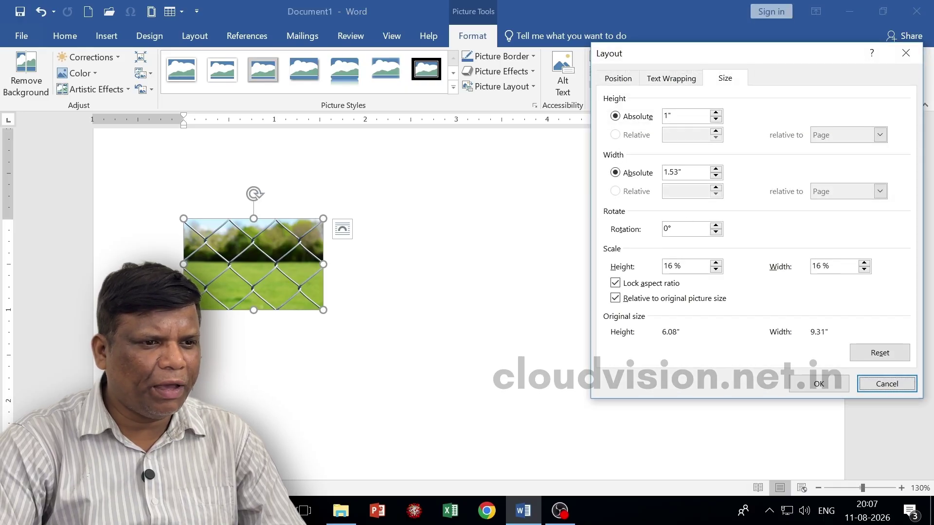
text(90)
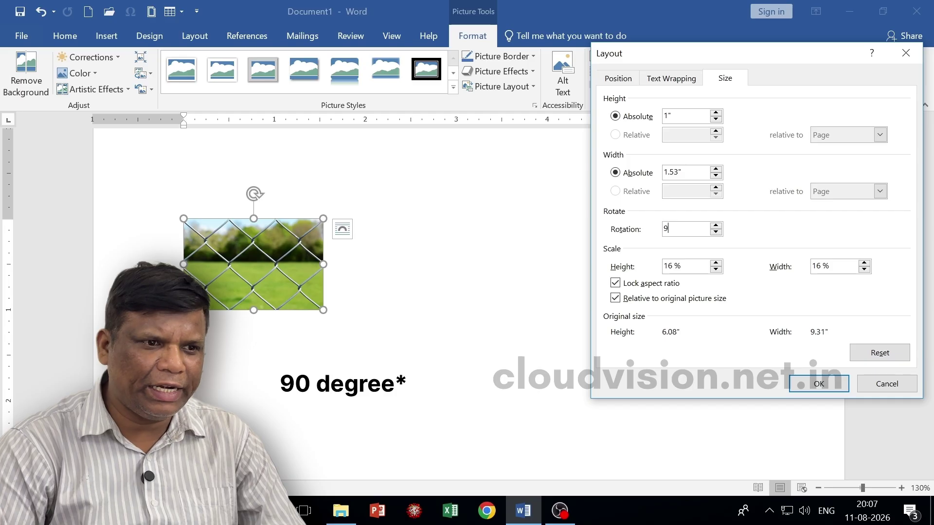
key(Return)
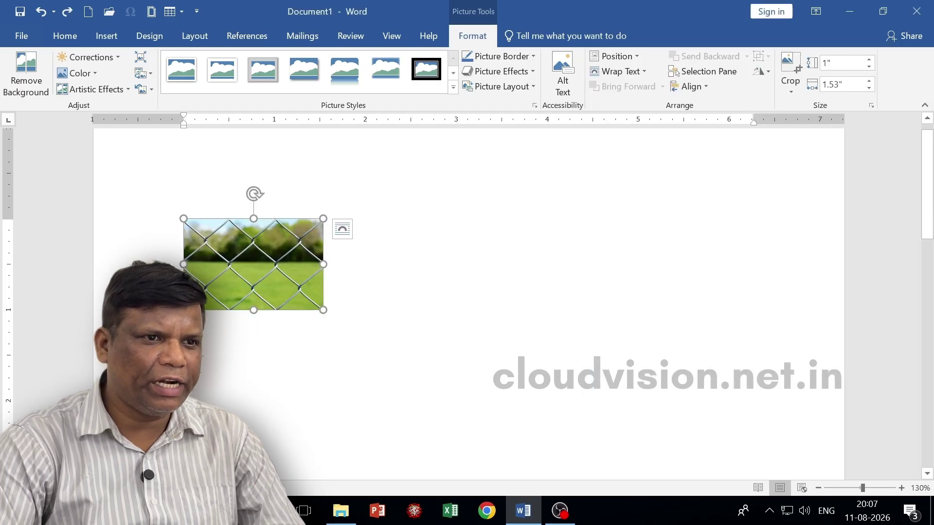
click(761, 72)
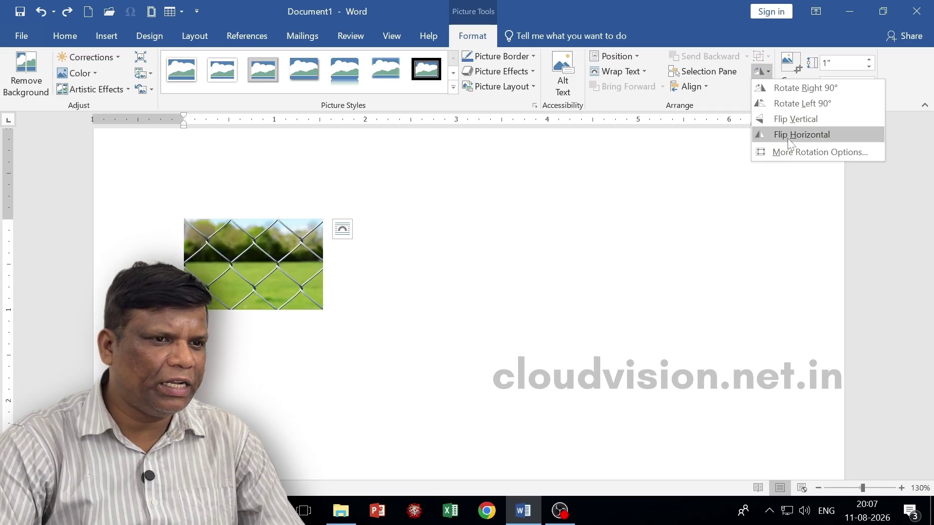
click(342, 325)
click(253, 280)
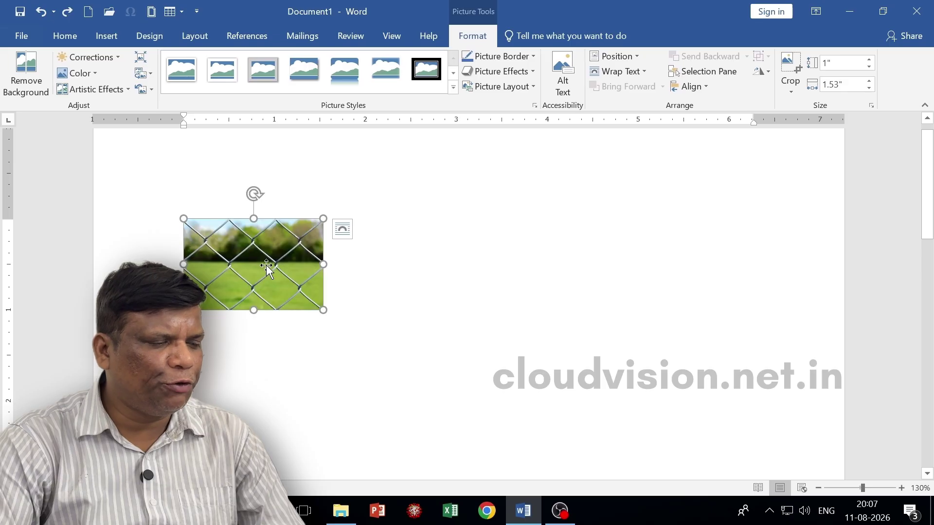
click(302, 265)
click(245, 265)
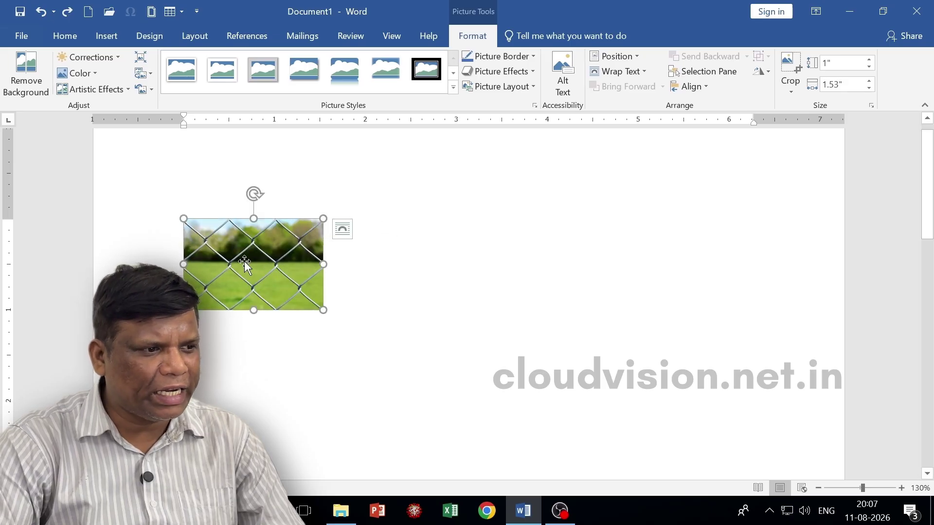
click(340, 192)
click(246, 267)
click(225, 348)
click(247, 276)
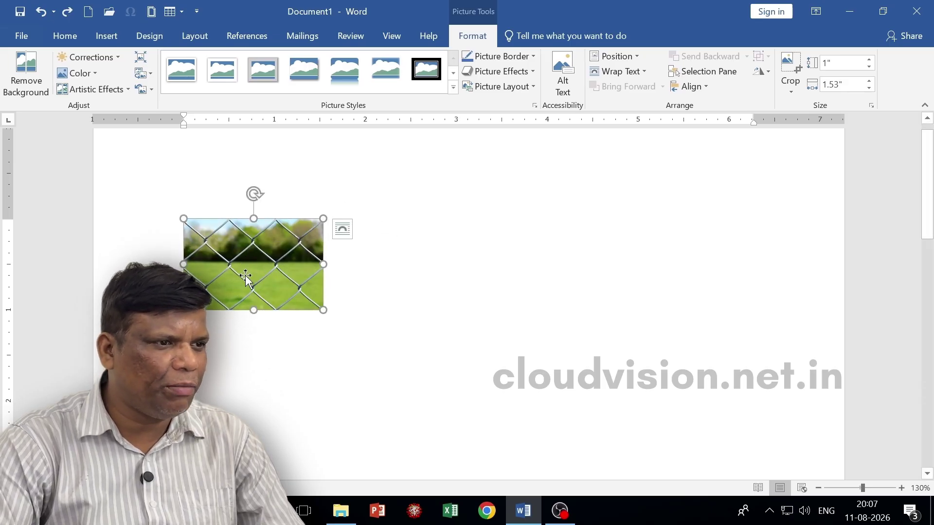
Set the picture's text wrapping to Through and move it freely, leaving it slightly in from the page's left margin.
click(640, 78)
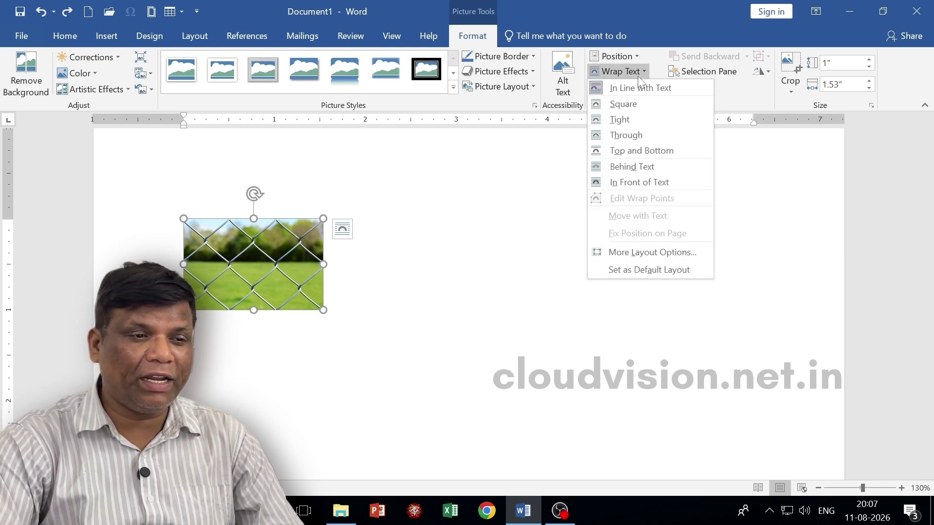
click(646, 135)
drag(256, 285, 560, 281)
drag(588, 213, 284, 258)
Fill the document with several paragraphs of sample text starting at the first line.
click(639, 71)
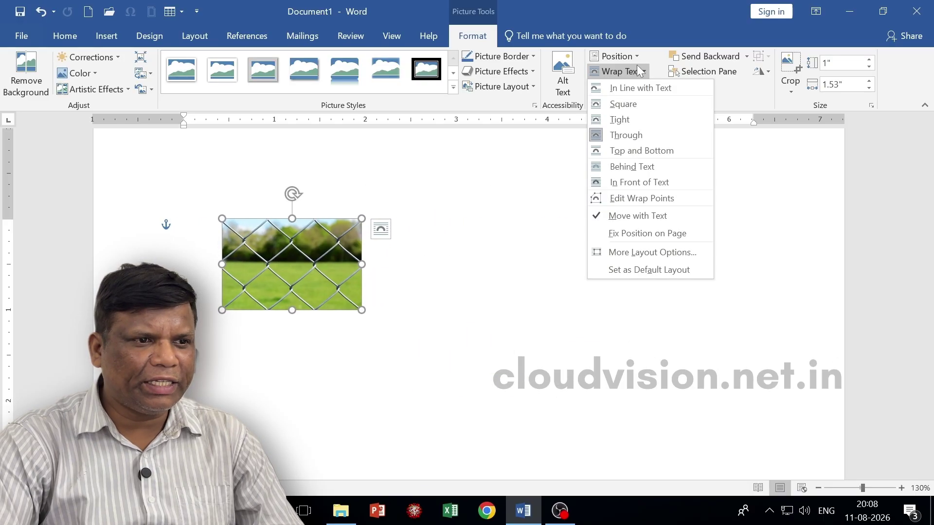
click(315, 183)
click(184, 227)
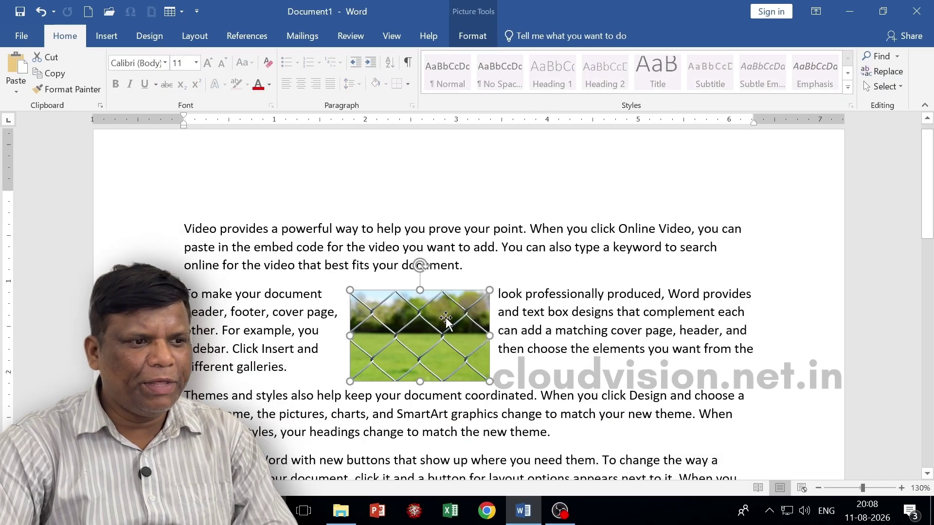
Position the picture in the middle of the second paragraph and set its text wrapping to Square.
scroll(417, 337, down, 2)
drag(417, 338, 437, 262)
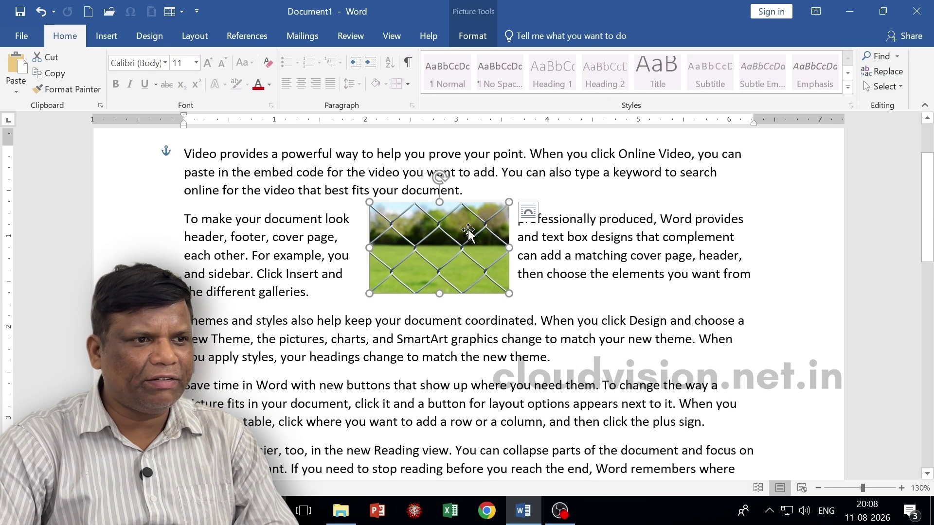
click(472, 36)
click(643, 71)
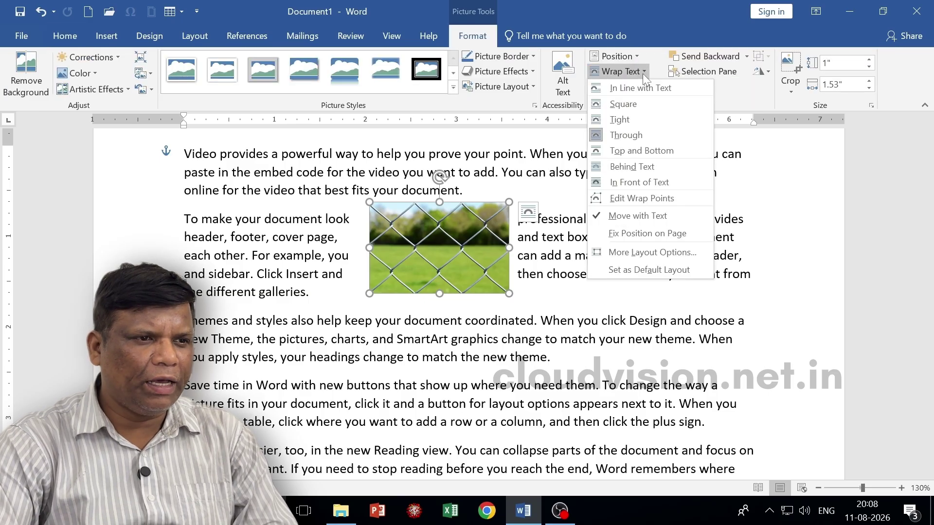
click(623, 104)
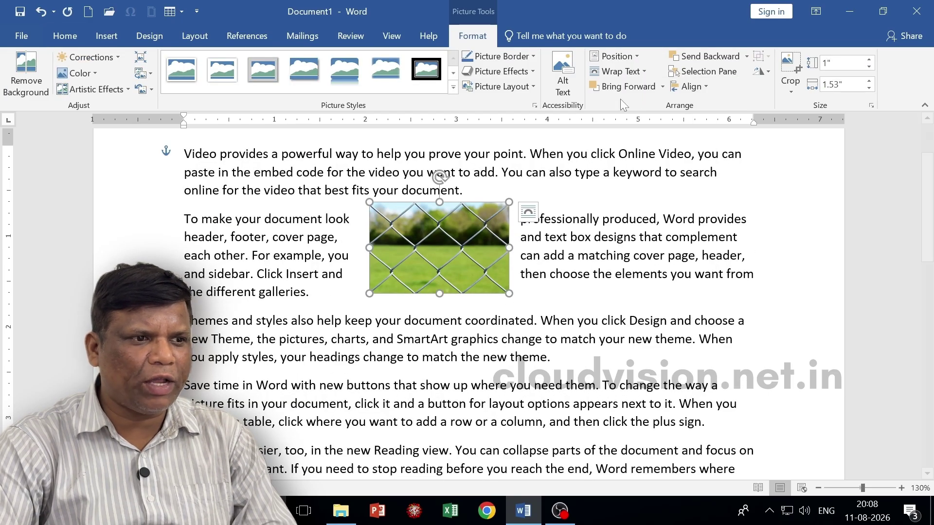
Justify all of the document's text.
click(573, 219)
key(ctrl+a)
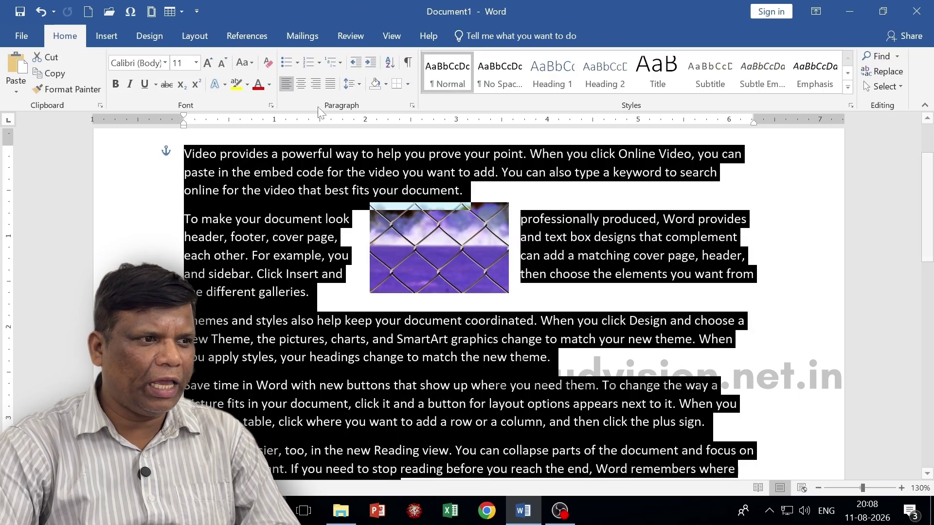
click(330, 83)
click(604, 255)
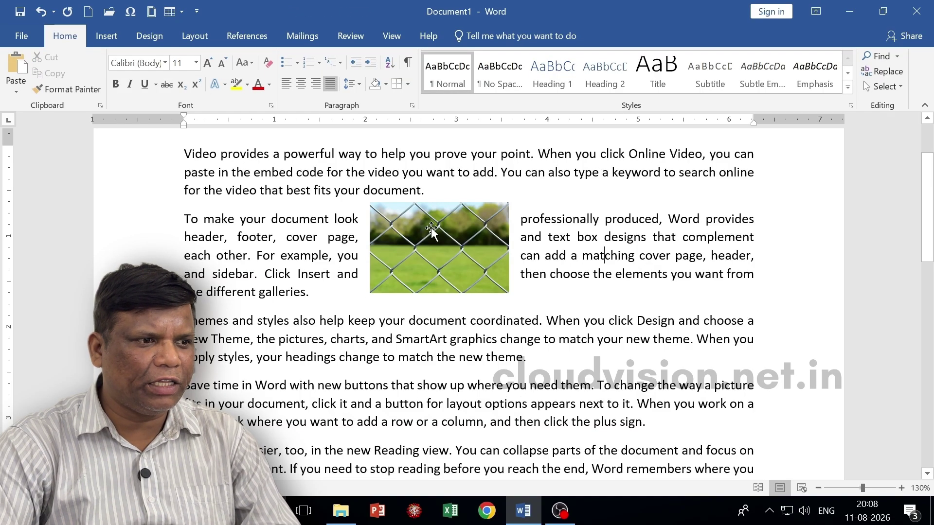
Set the picture's text wrapping to Top and Bottom and move it down between the second paragraph's lines.
click(410, 267)
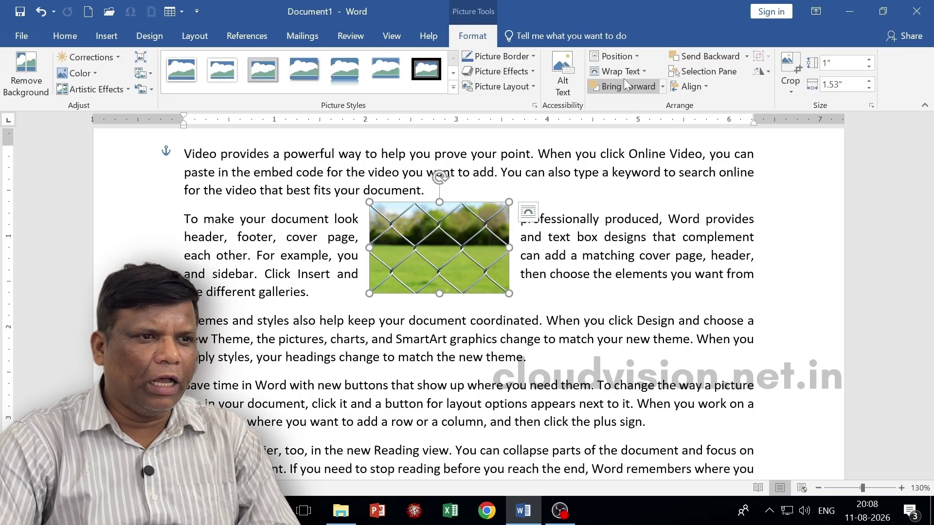
click(621, 72)
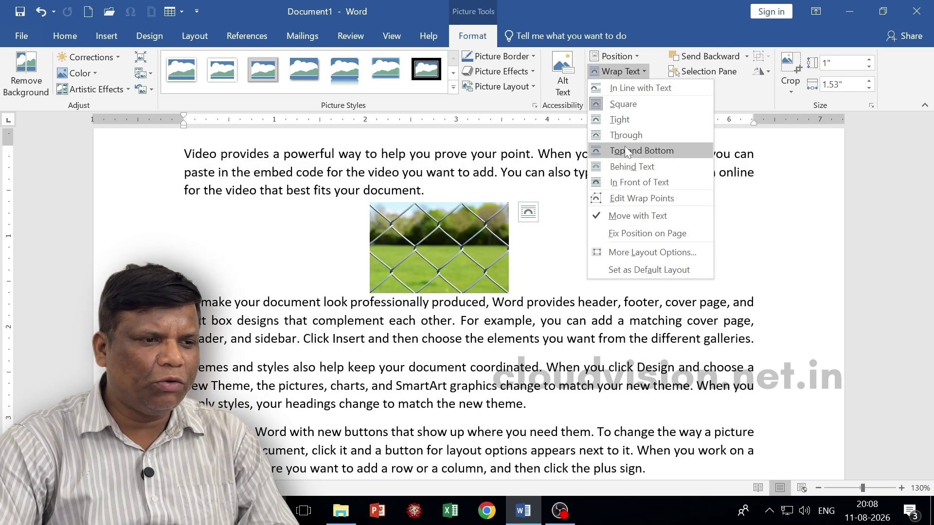
click(626, 151)
drag(428, 273, 427, 312)
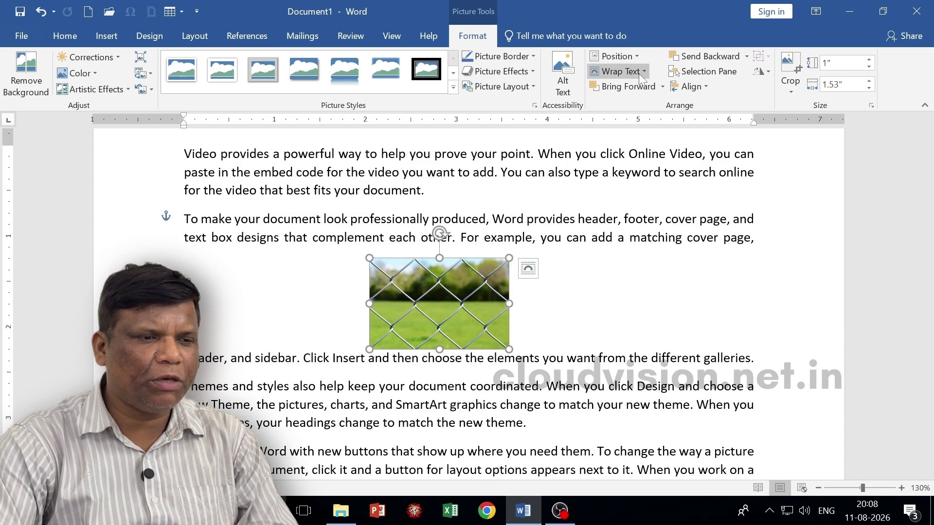
Try Behind Text wrapping on the picture, followed by In Front of Text.
click(617, 72)
click(626, 151)
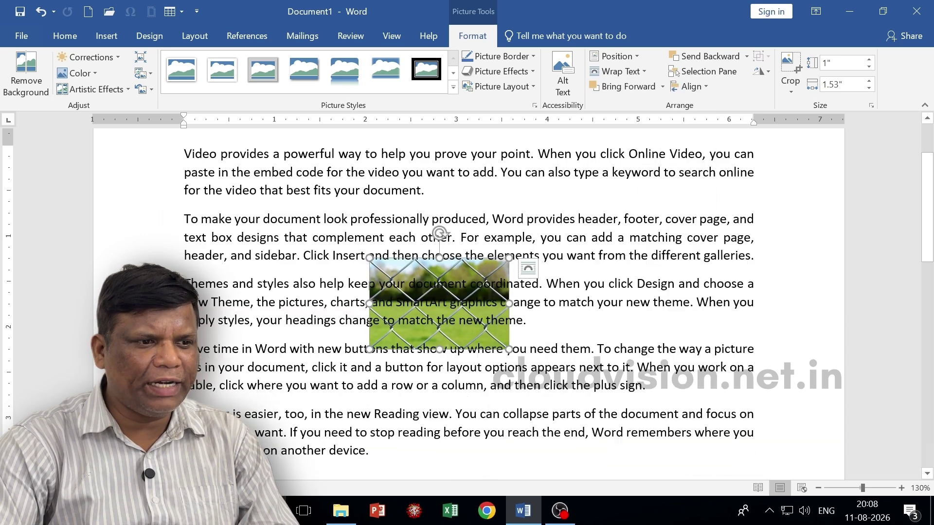
click(632, 72)
click(633, 184)
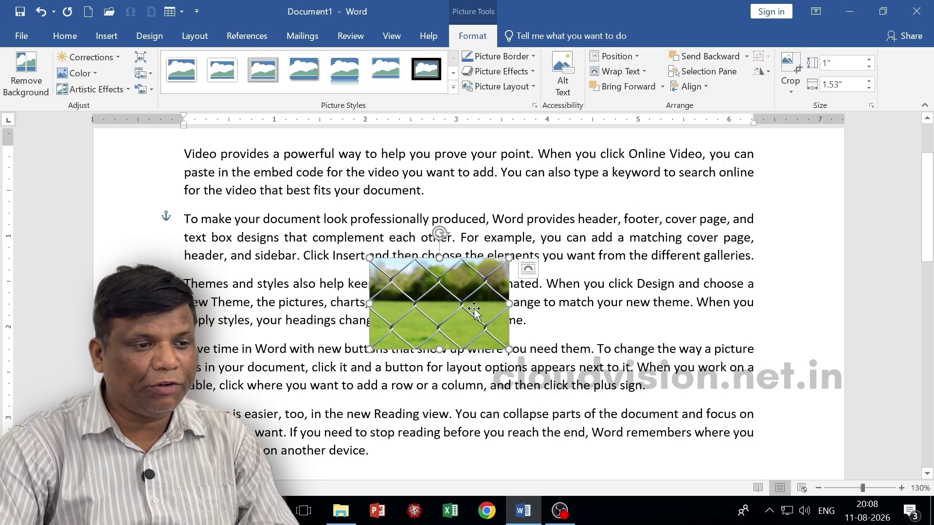
Set the picture's text wrapping to Behind Text and deselect the picture.
click(626, 73)
click(627, 166)
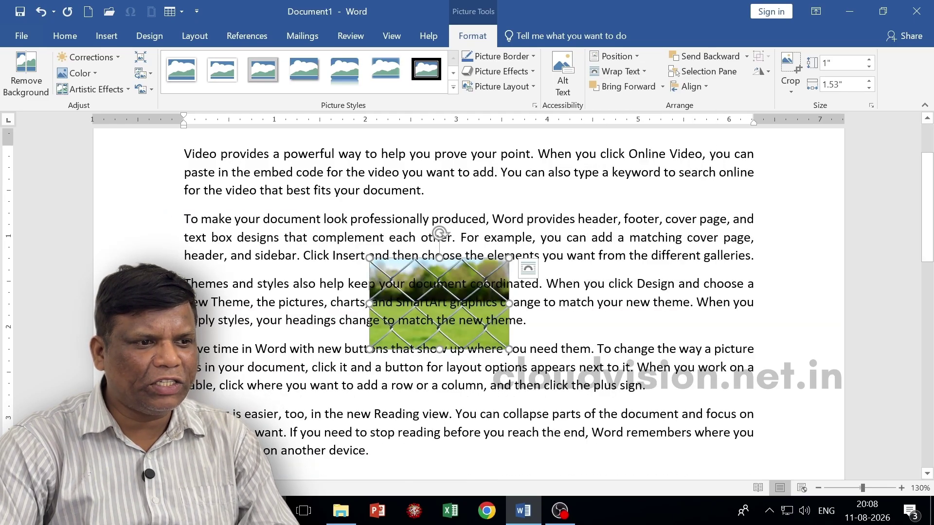
click(397, 256)
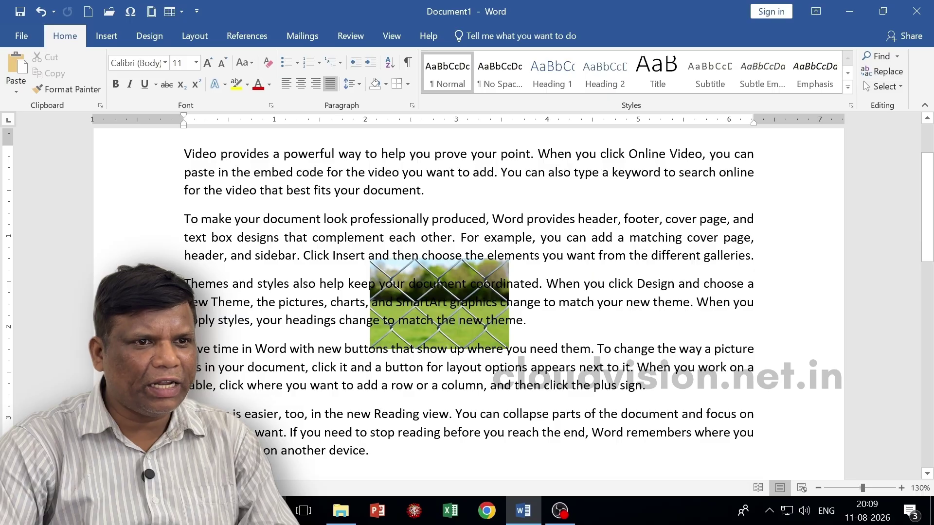
Select the picture behind the text with Select Objects and set its text wrapping to In Front of Text.
click(897, 87)
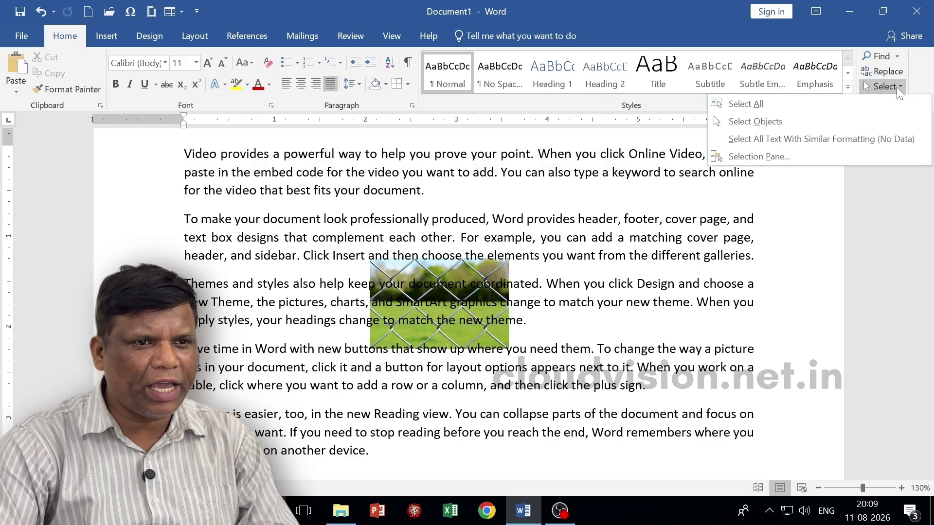
click(754, 122)
click(460, 285)
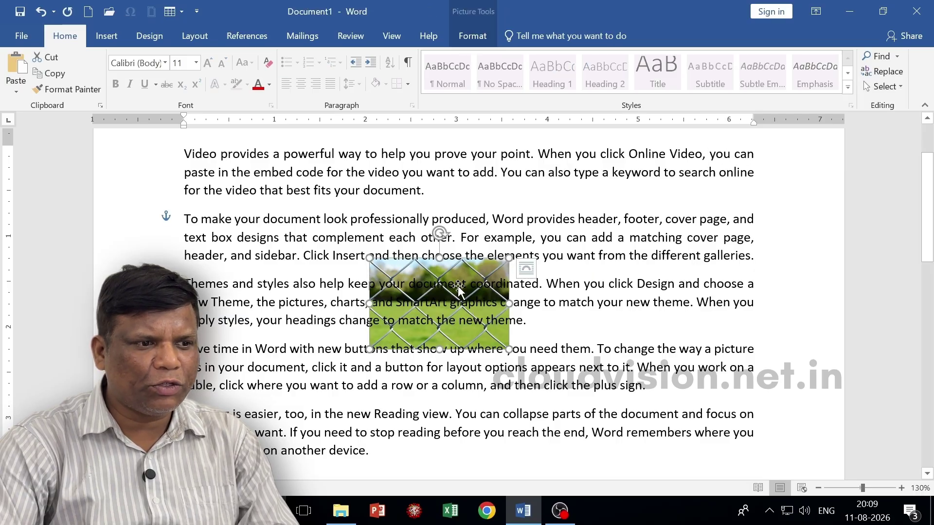
click(481, 43)
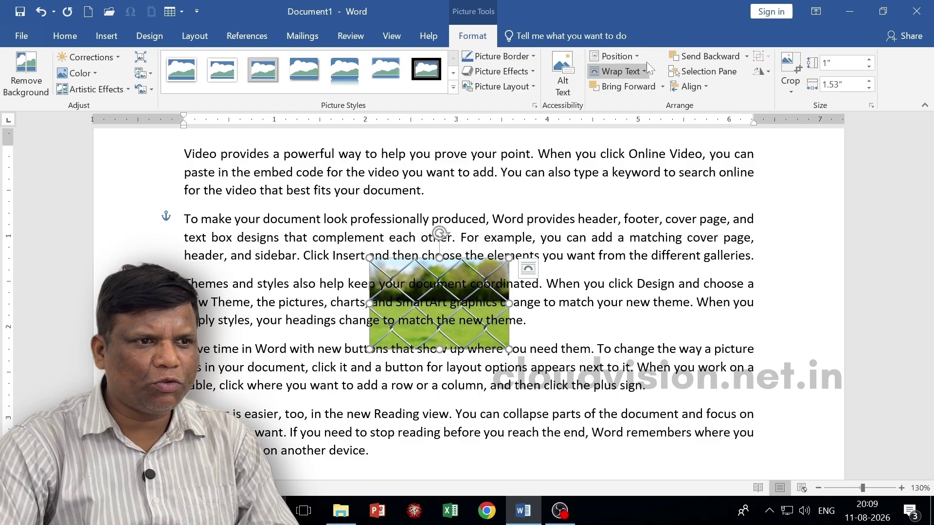
click(628, 71)
click(631, 183)
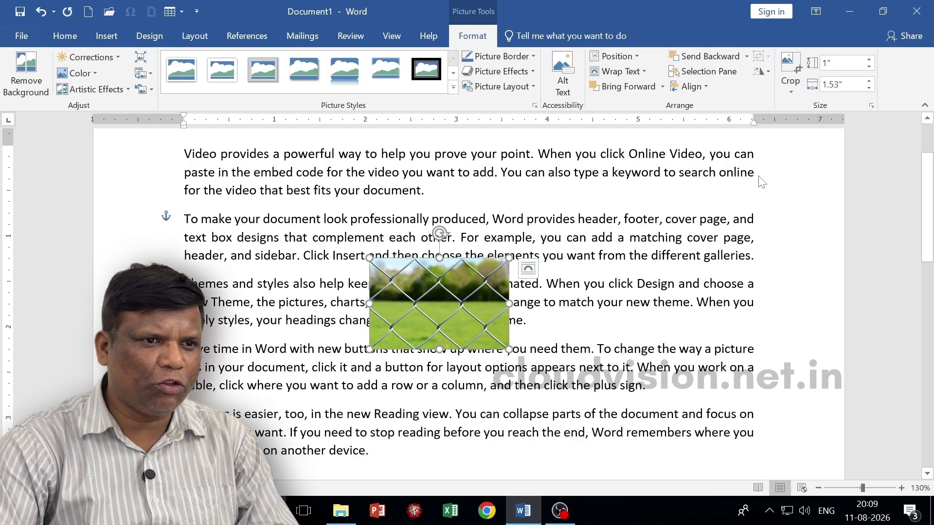
Wrap the text around the picture's sides, reposition it beside the second and third paragraphs, and undo the last move.
click(106, 35)
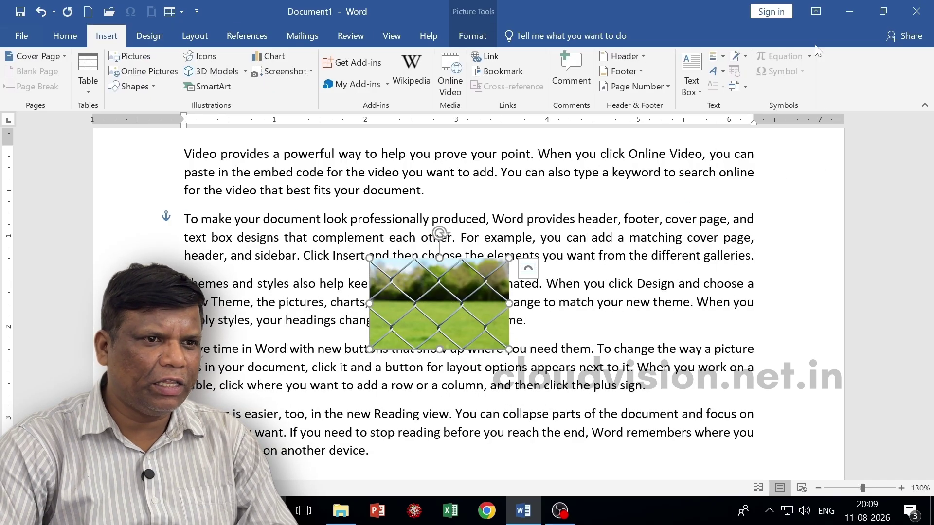
click(65, 35)
drag(306, 239, 223, 190)
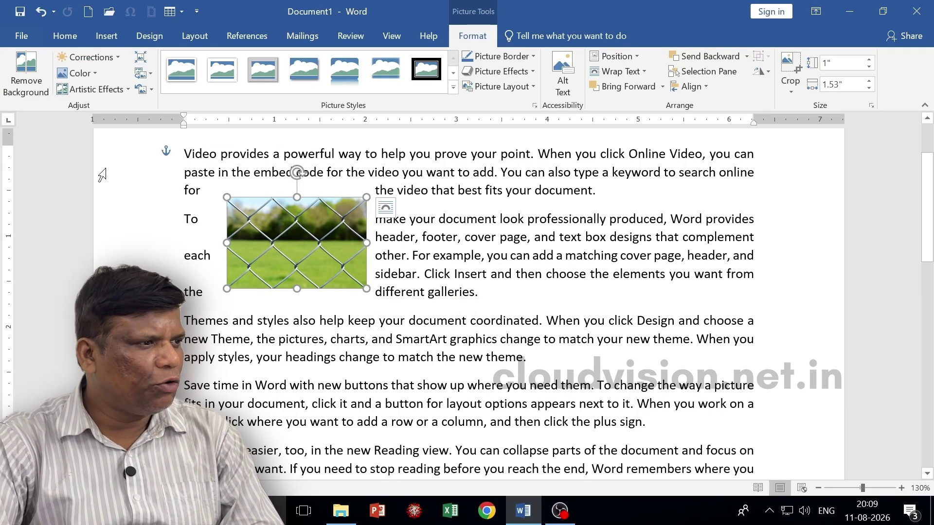
key(ctrl+z)
Try the grayscale color saturation preset on the picture, and restore its normal saturation.
click(88, 75)
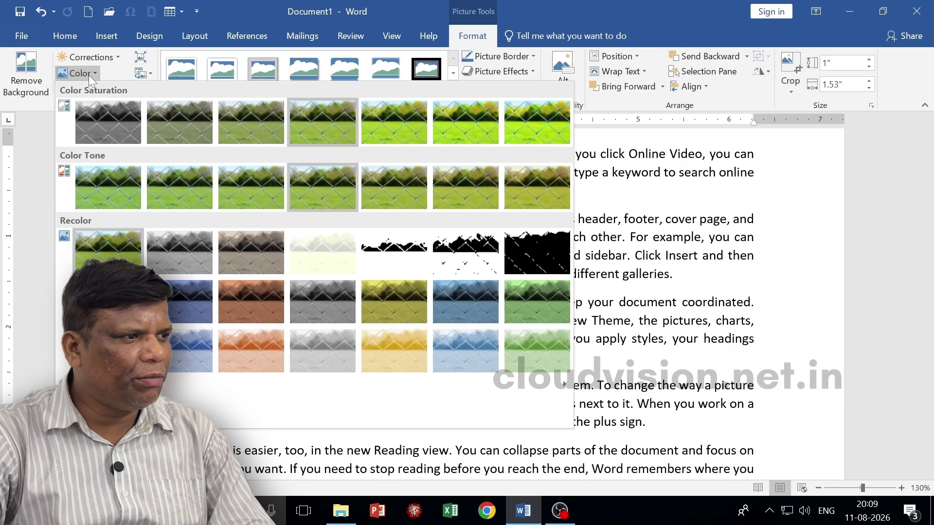
click(111, 137)
click(443, 320)
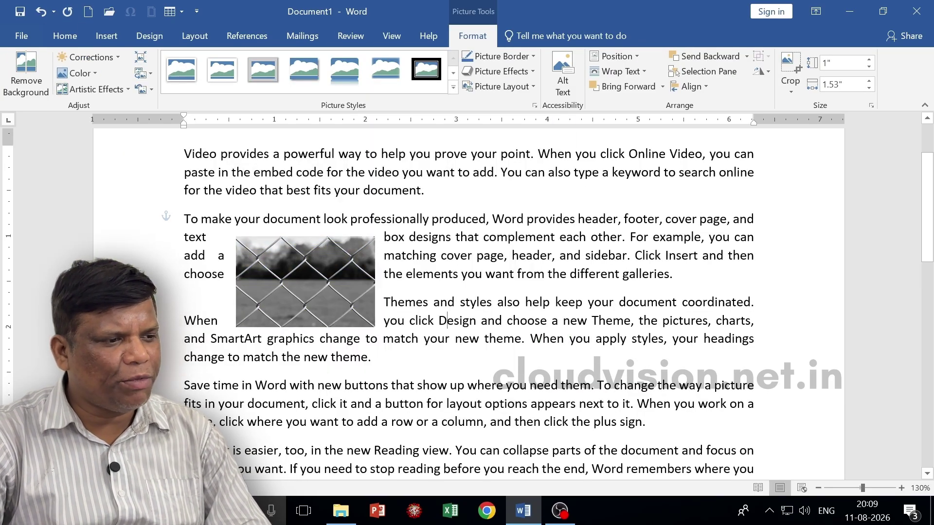
click(303, 289)
click(80, 73)
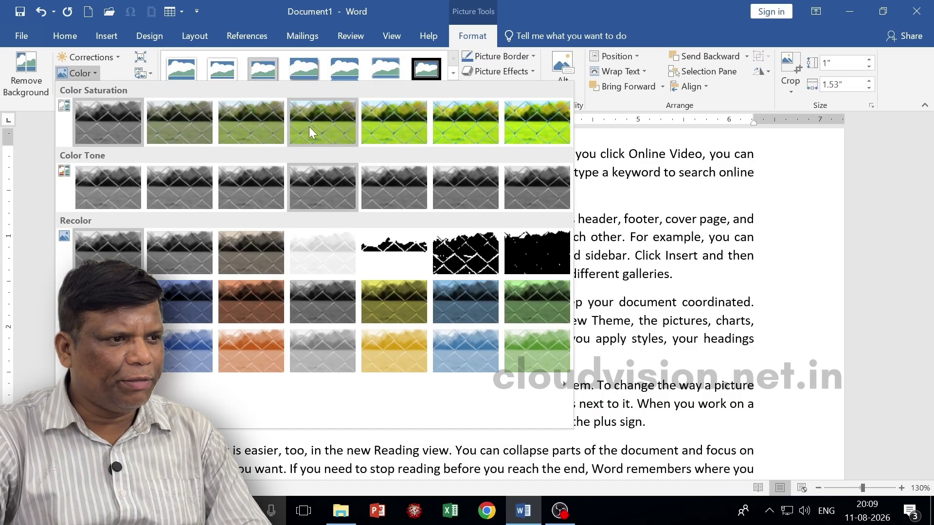
click(309, 127)
Try light gray, dark blue-gray and light gold recolor variations on the picture, and return it to No Recolor.
click(96, 68)
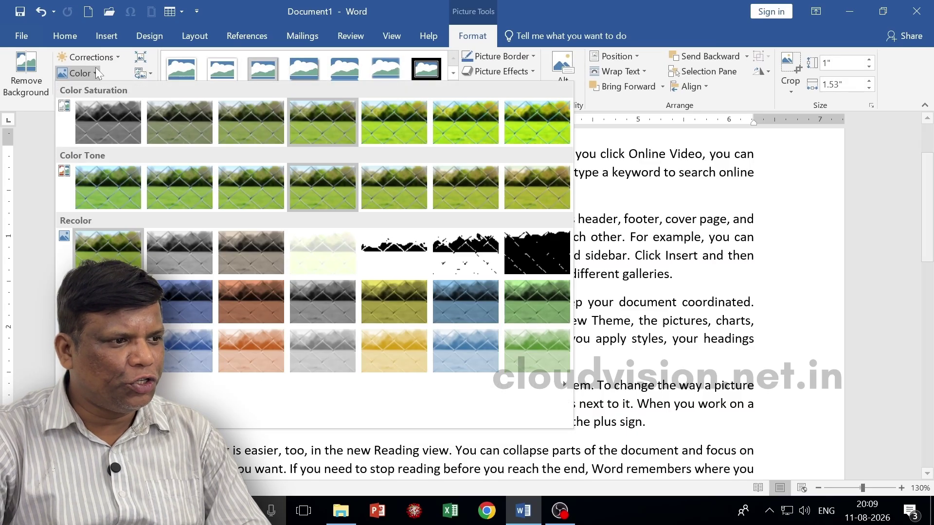
click(260, 339)
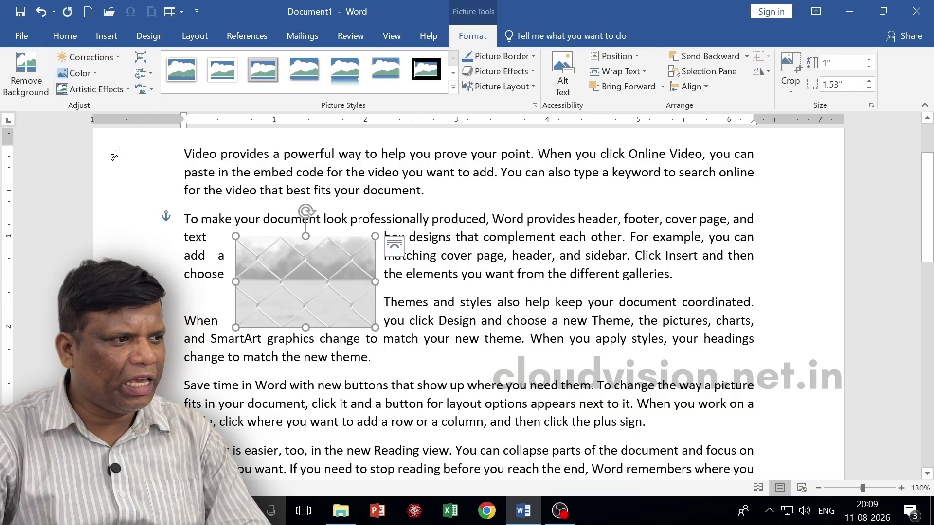
click(41, 12)
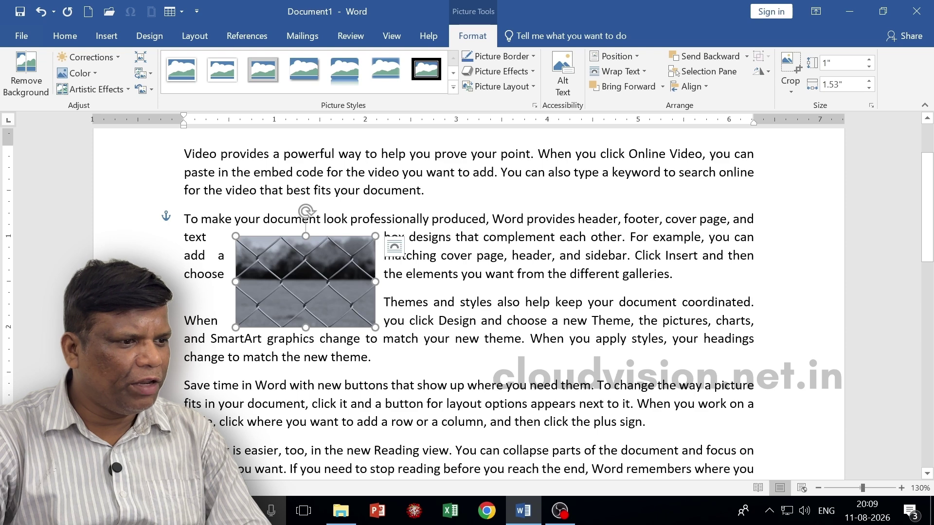
click(89, 74)
click(311, 264)
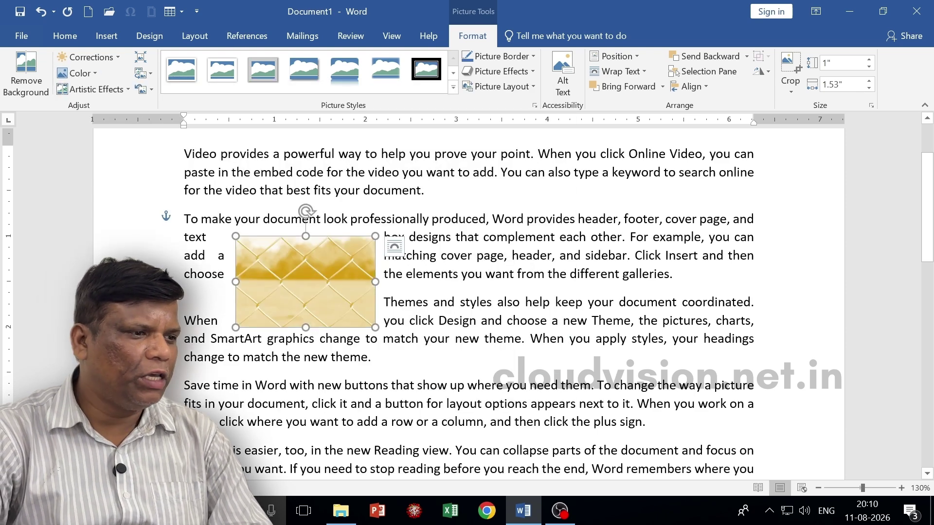
click(87, 73)
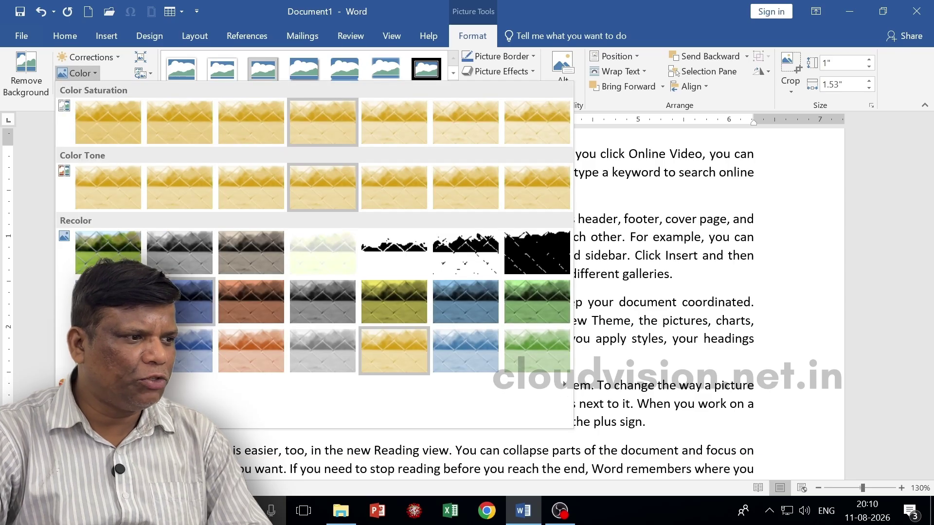
click(108, 253)
Correct the picture to Brightness +20% and Contrast +40%, and apply the Cement artistic effect.
click(106, 55)
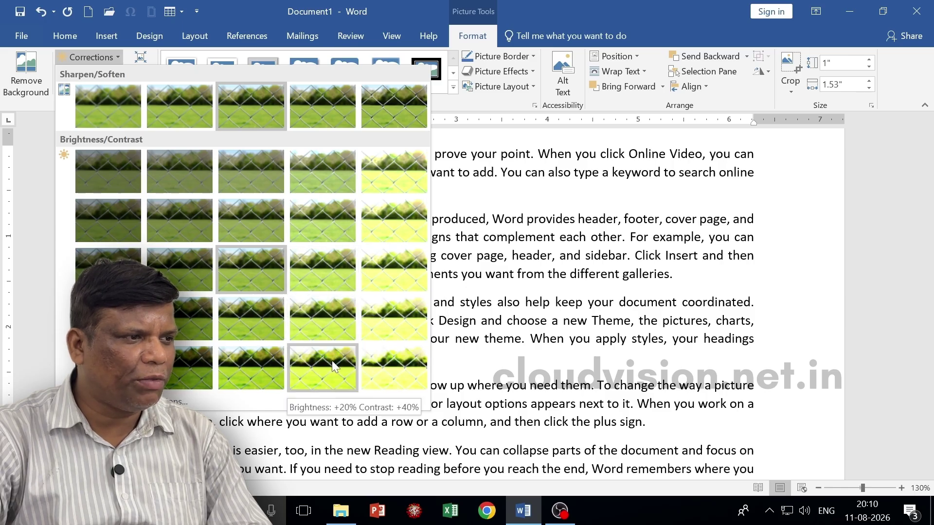
click(322, 335)
click(87, 72)
click(240, 9)
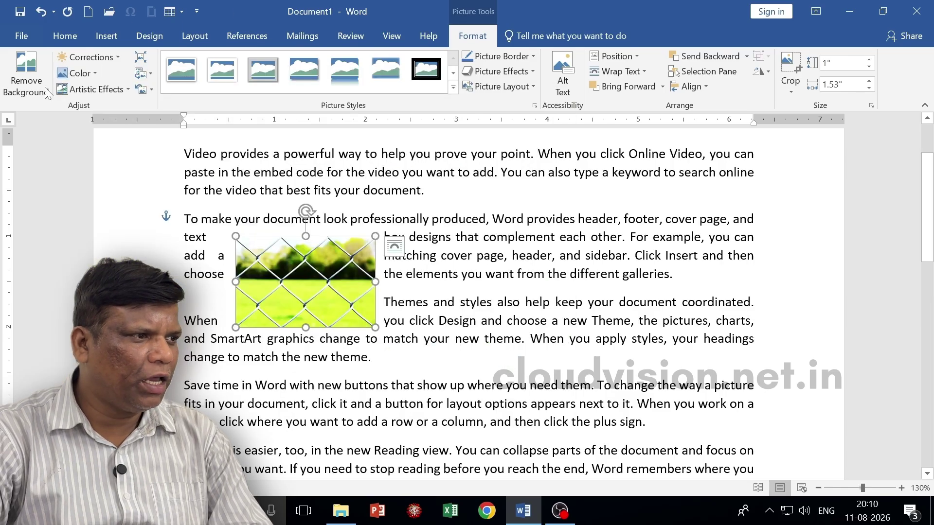
click(88, 89)
click(92, 269)
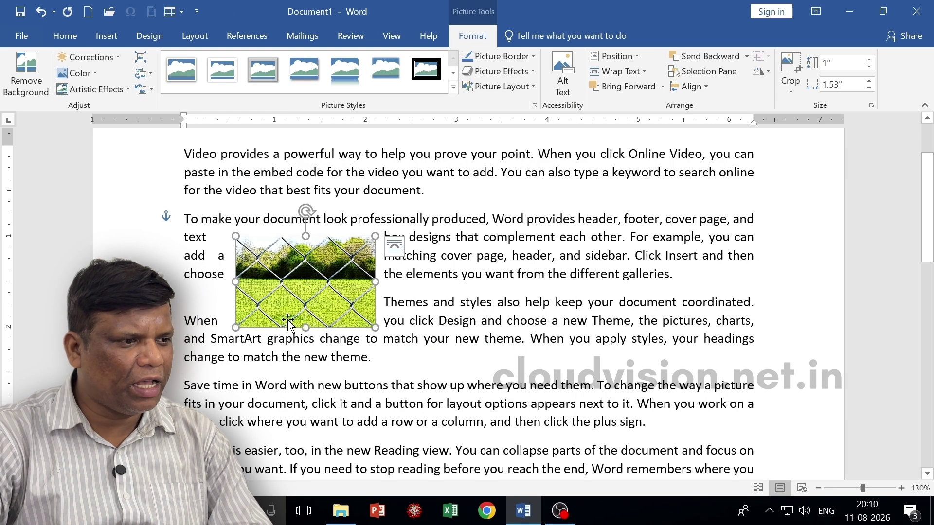
Enlarge the picture to about 2.69" high by 4.11" wide and reset its picture formatting.
drag(436, 370, 508, 435)
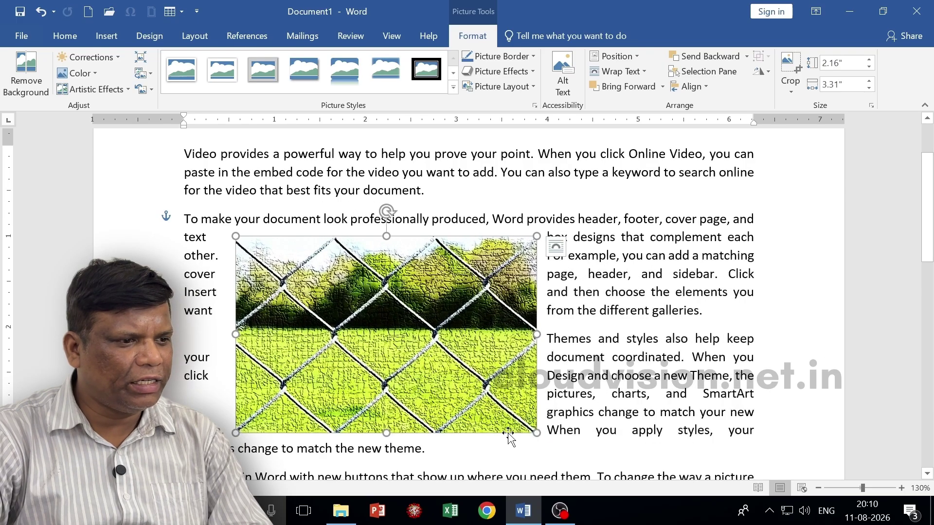
drag(536, 237, 610, 188)
click(83, 73)
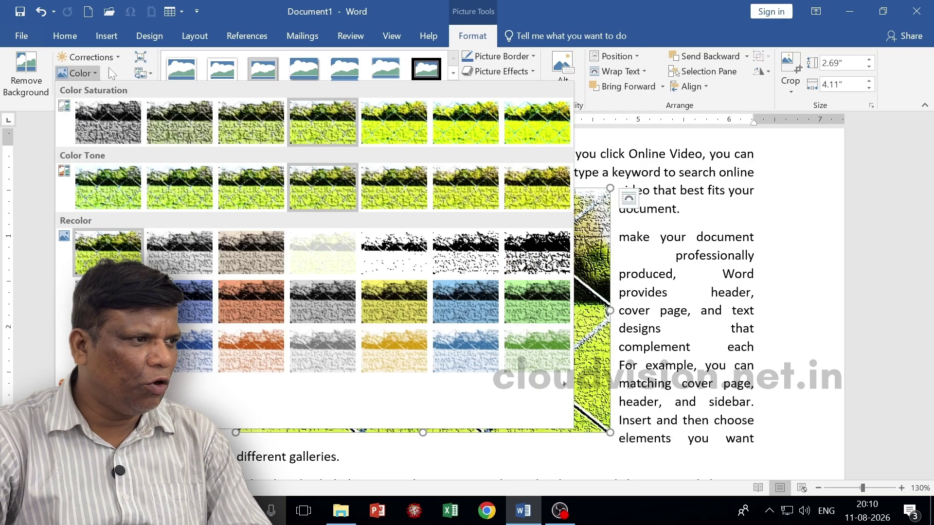
click(115, 73)
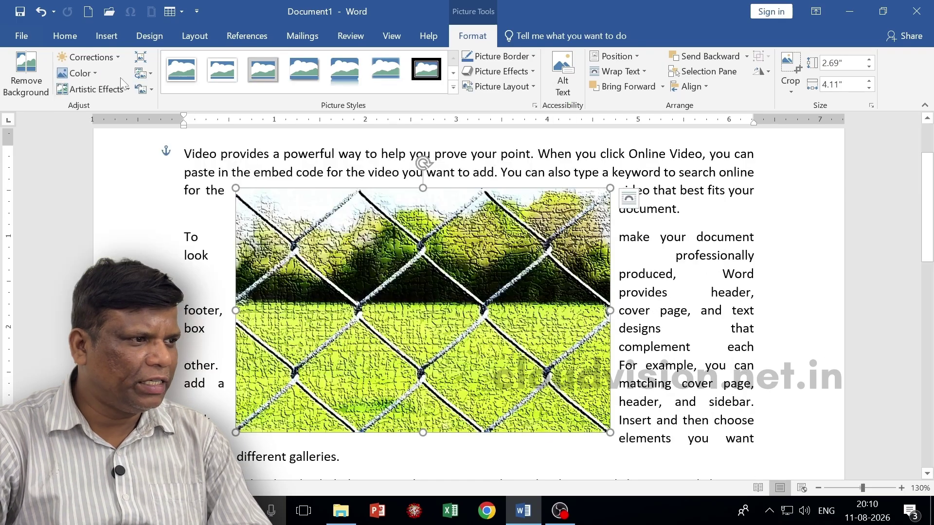
click(144, 92)
Try the Glass artistic effect on the picture and reset the picture's formatting.
click(96, 89)
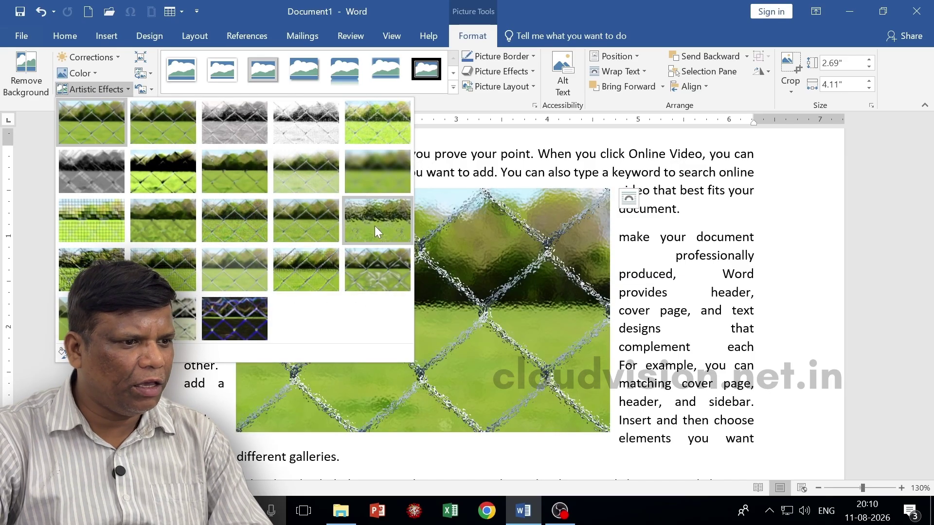
click(375, 227)
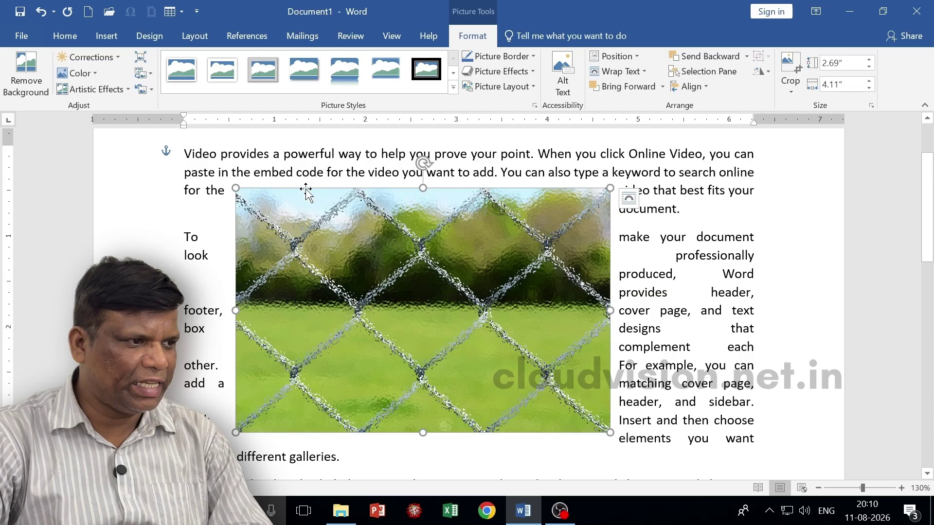
click(144, 91)
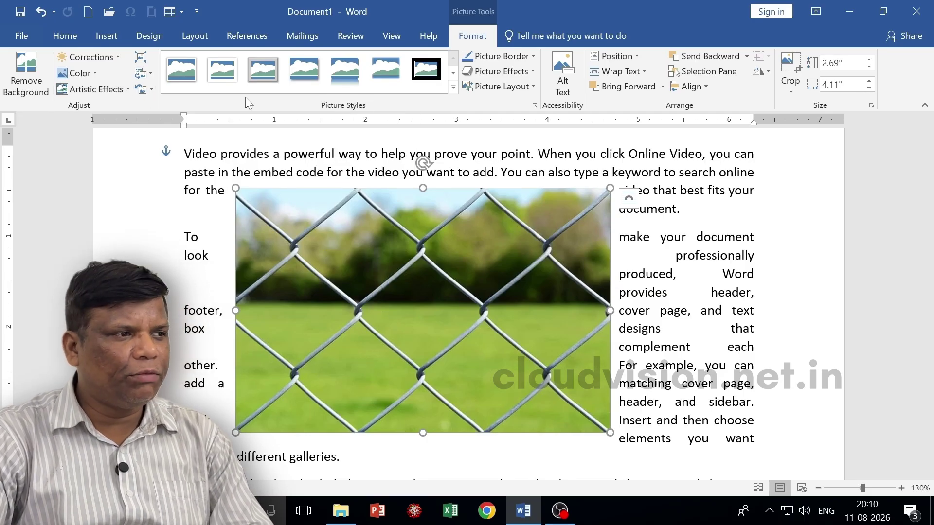
Try the Beveled Matte, White picture style and set the picture's style to Drop Shadow Rectangle.
click(222, 75)
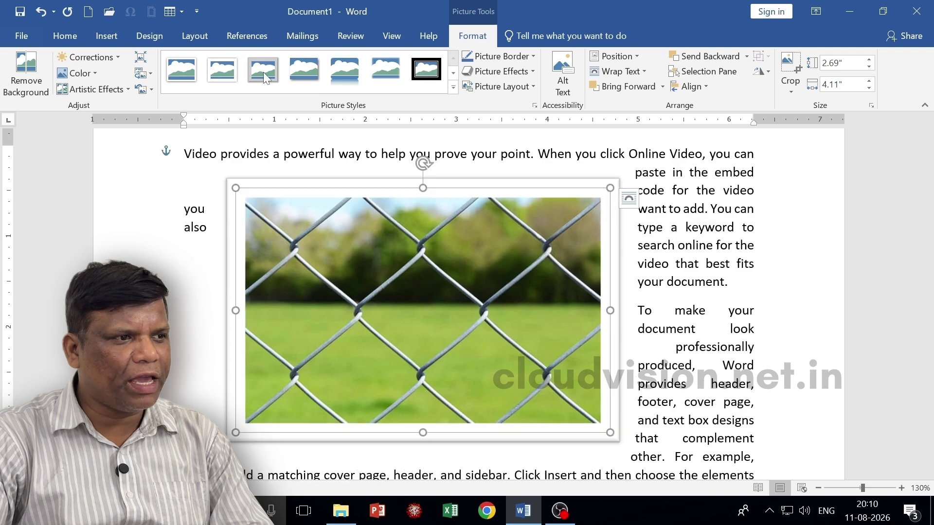
click(453, 87)
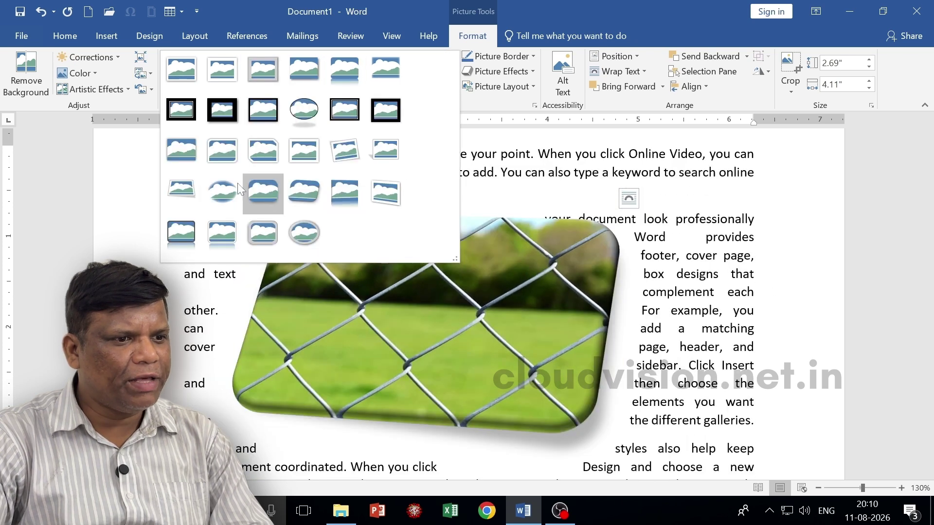
click(305, 74)
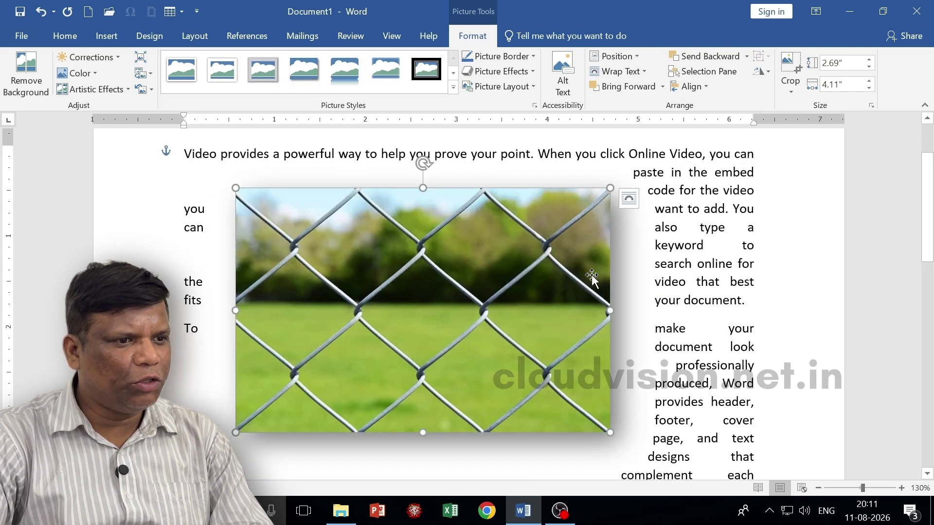
Give the picture a 6 pt border, coloring it dark blue first and dark green in the end.
click(502, 55)
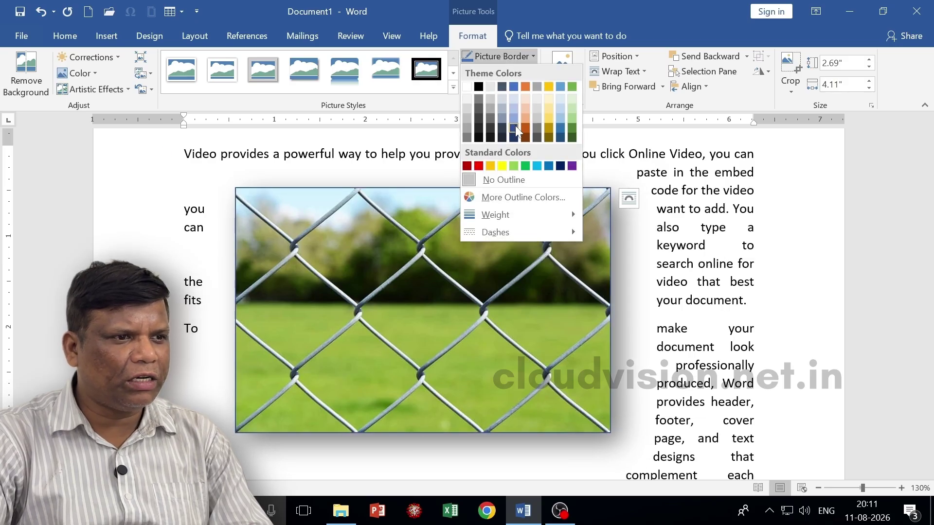
click(514, 128)
click(499, 56)
mouse_move(535, 215)
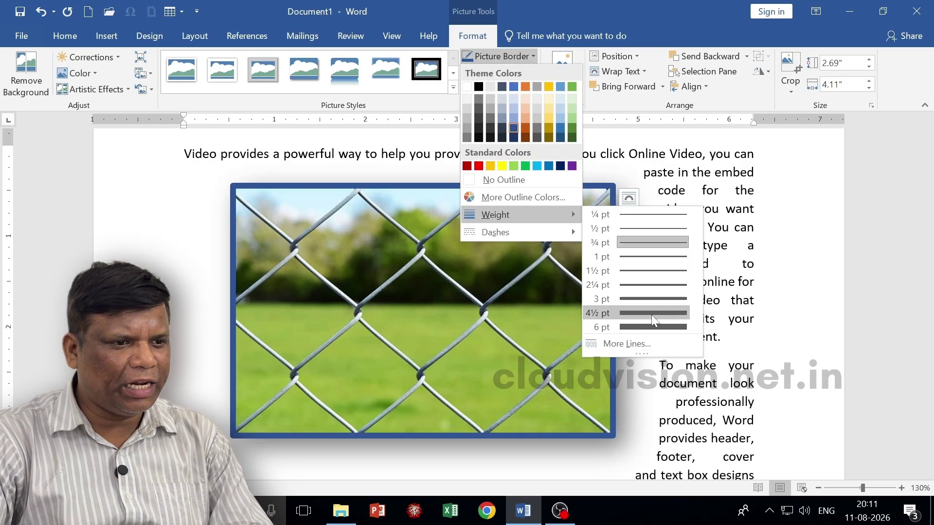
click(653, 327)
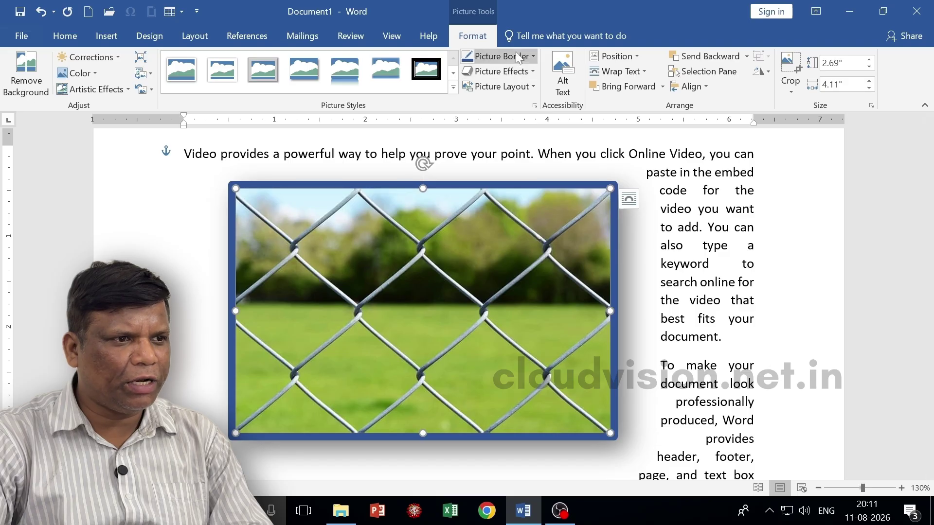
click(519, 57)
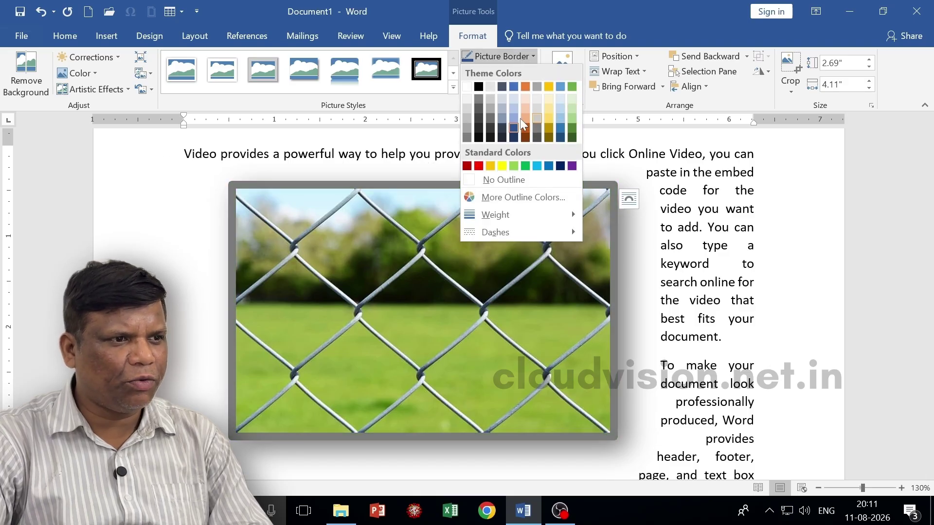
click(572, 128)
Preview the shadow effects and apply a full reflection with a small offset below the picture.
click(503, 72)
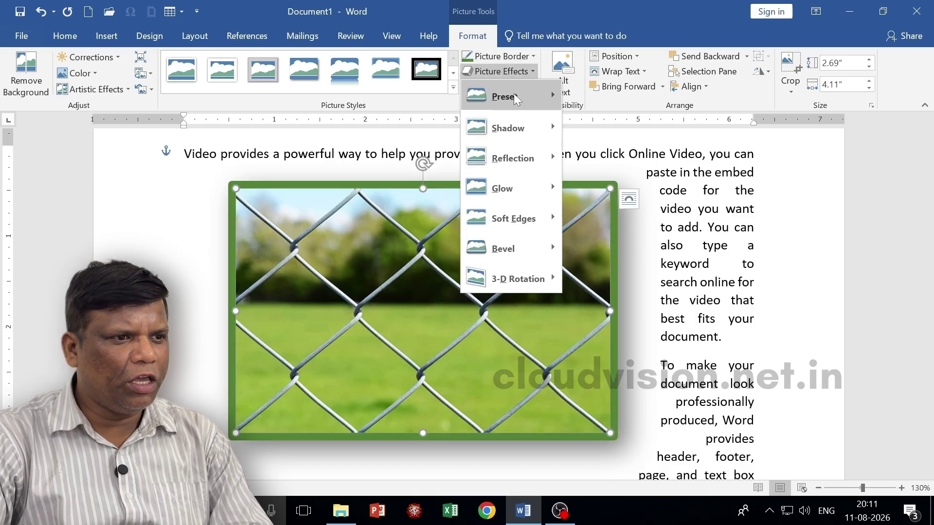
mouse_move(518, 131)
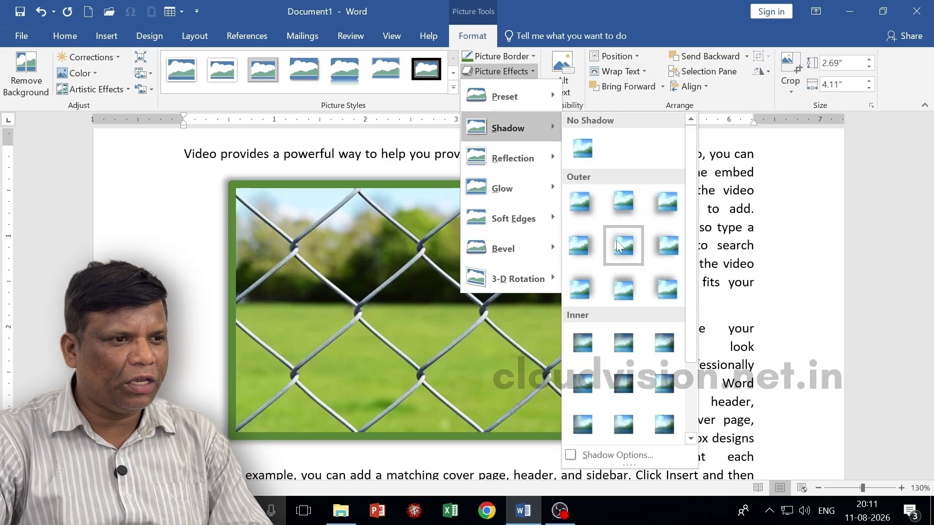
mouse_move(512, 158)
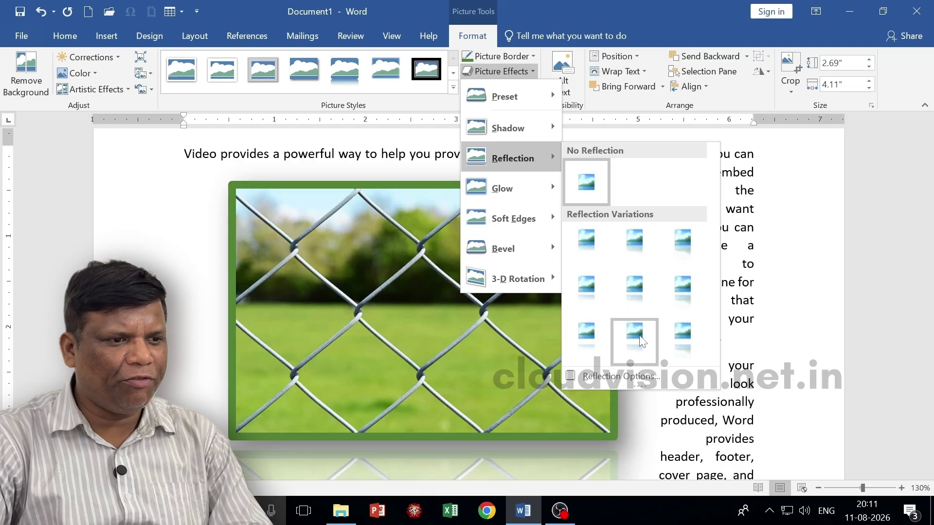
click(686, 304)
scroll(500, 323, down, 5)
click(818, 488)
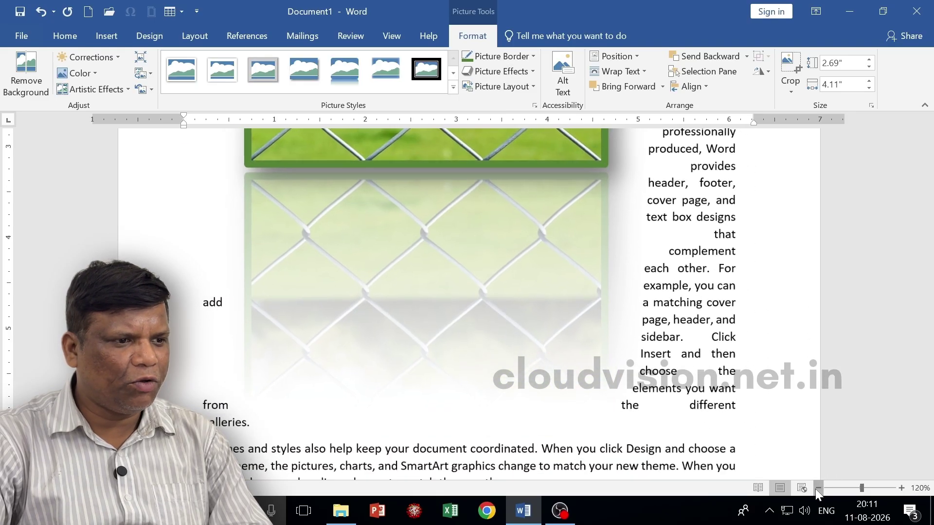
click(817, 489)
click(817, 488)
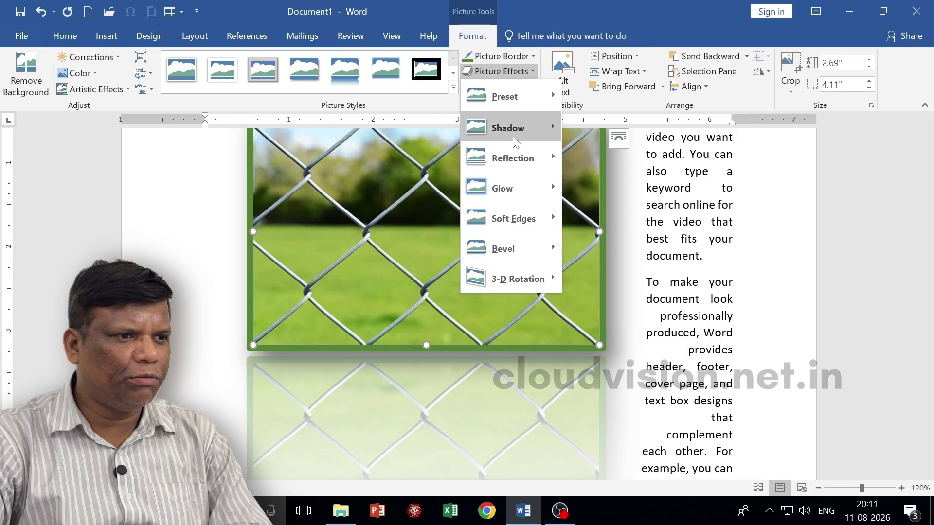
Remove the reflection from the fence picture.
mouse_move(508, 129)
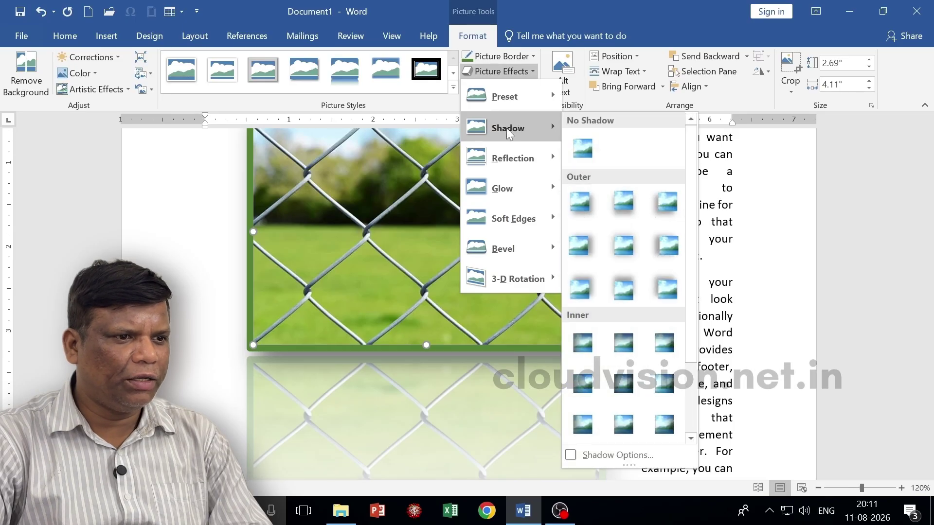
mouse_move(506, 189)
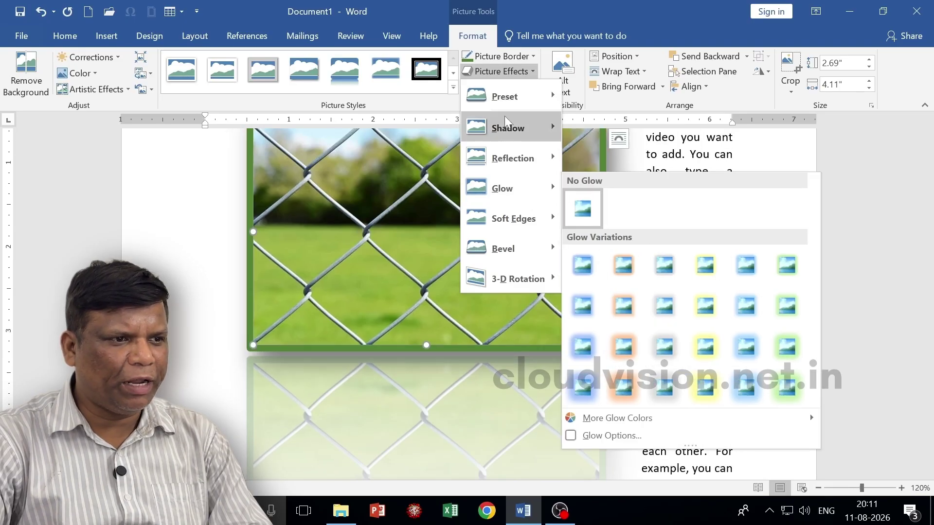
click(584, 206)
Try the largest yellow glow variation on the fence picture and replace it with the largest green one.
click(501, 73)
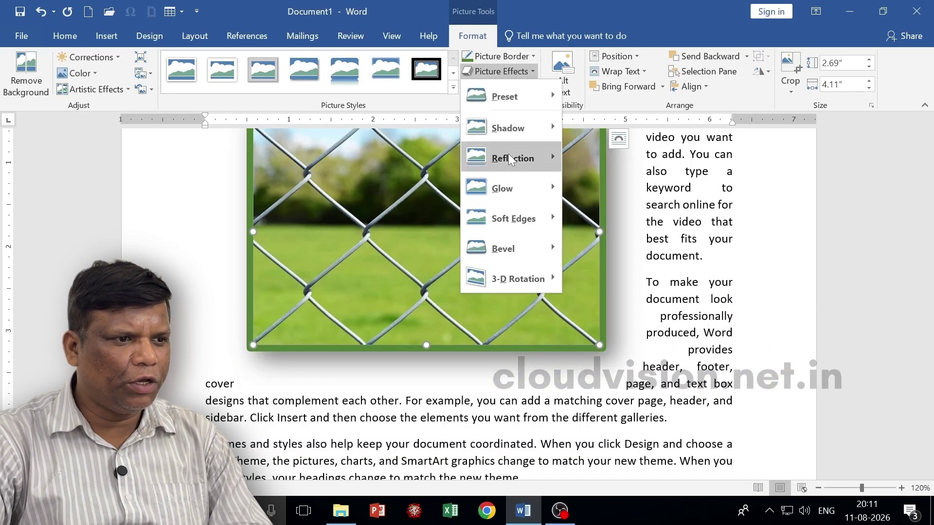
mouse_move(506, 189)
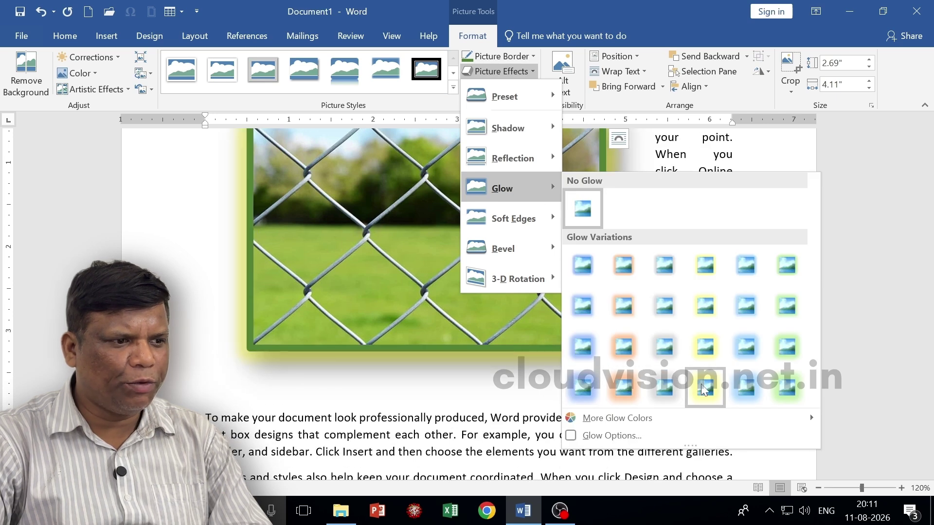
click(705, 388)
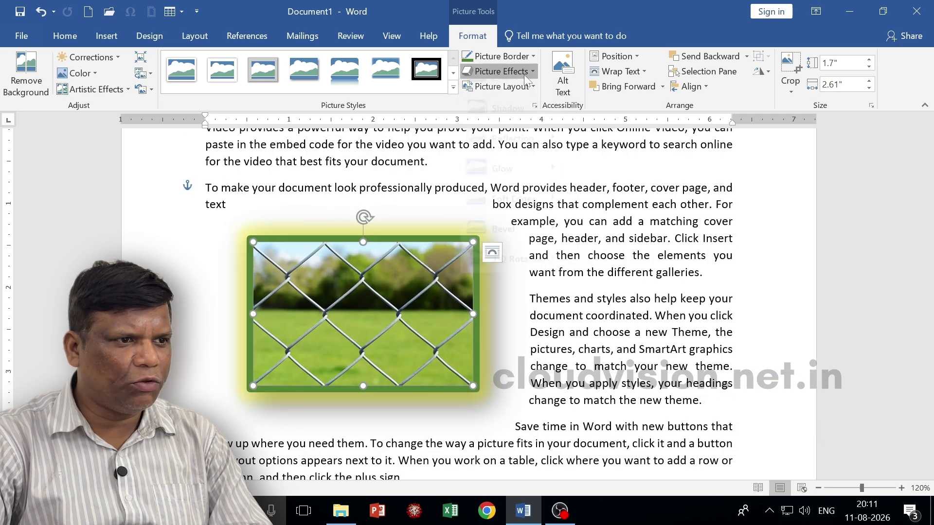
click(500, 71)
mouse_move(521, 182)
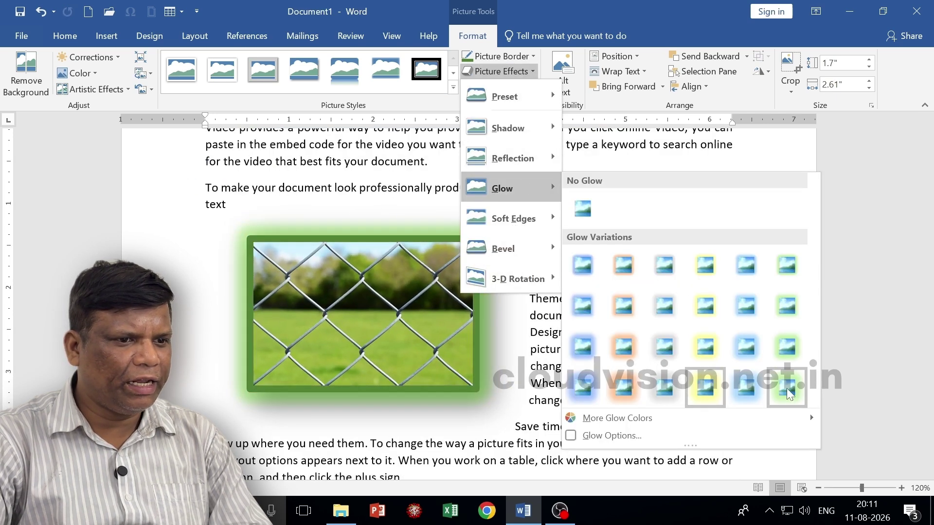
click(788, 388)
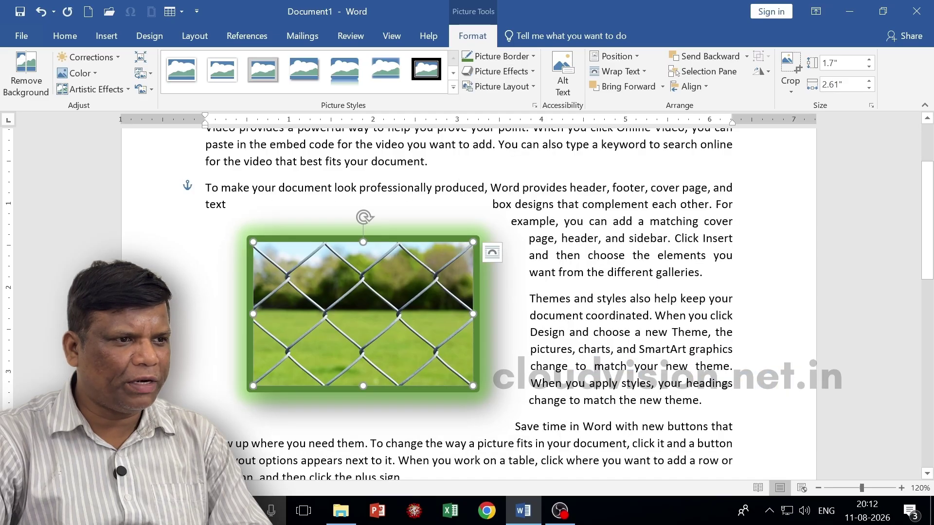
Preview the Soft Edges, Bevel and 3-D Rotation effects on the picture, including the Angle bevel.
click(501, 71)
mouse_move(526, 224)
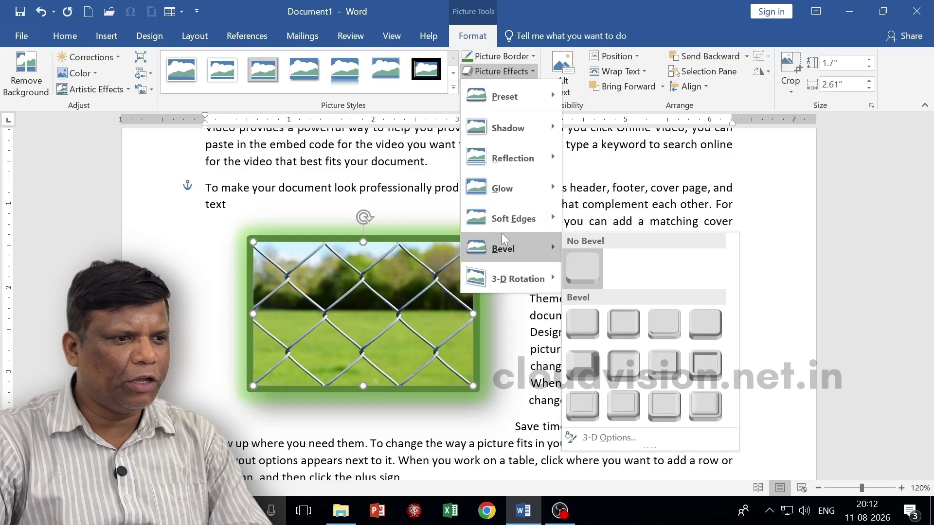
mouse_move(506, 248)
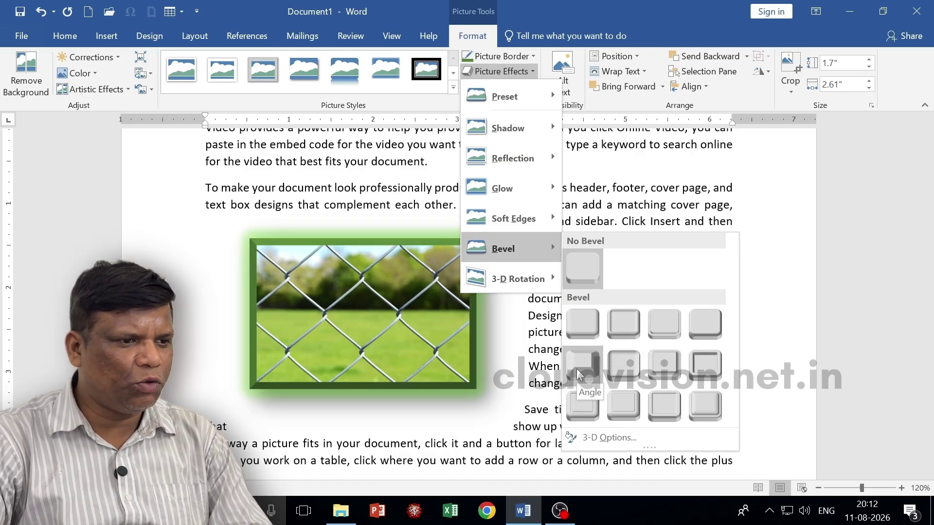
mouse_move(525, 279)
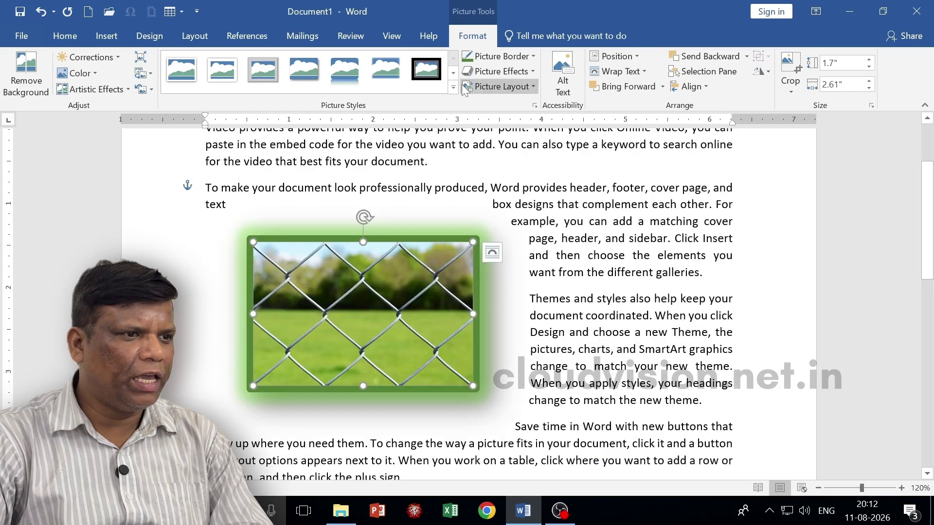
Apply the white-framed picture style with snipped diagonal corners and enlarge the picture to about 2.22" by 3.4".
click(454, 87)
click(263, 151)
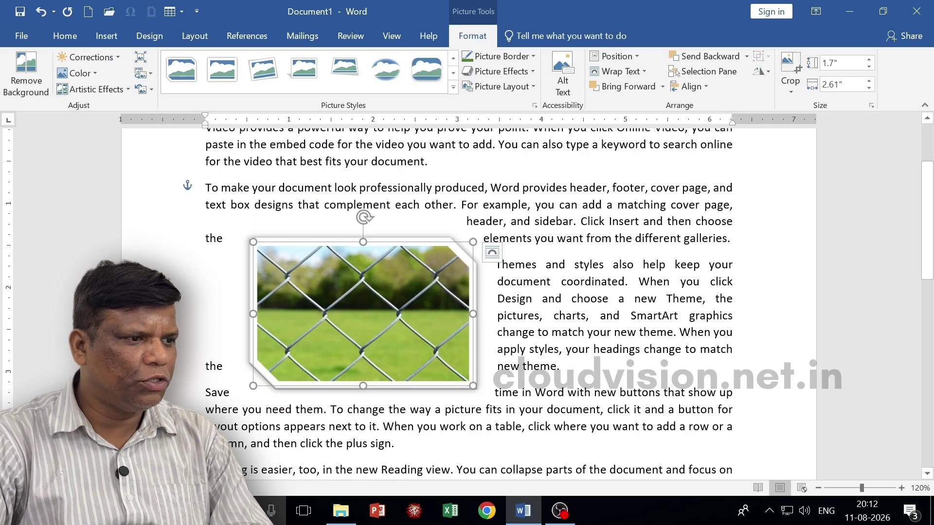
drag(473, 242, 543, 195)
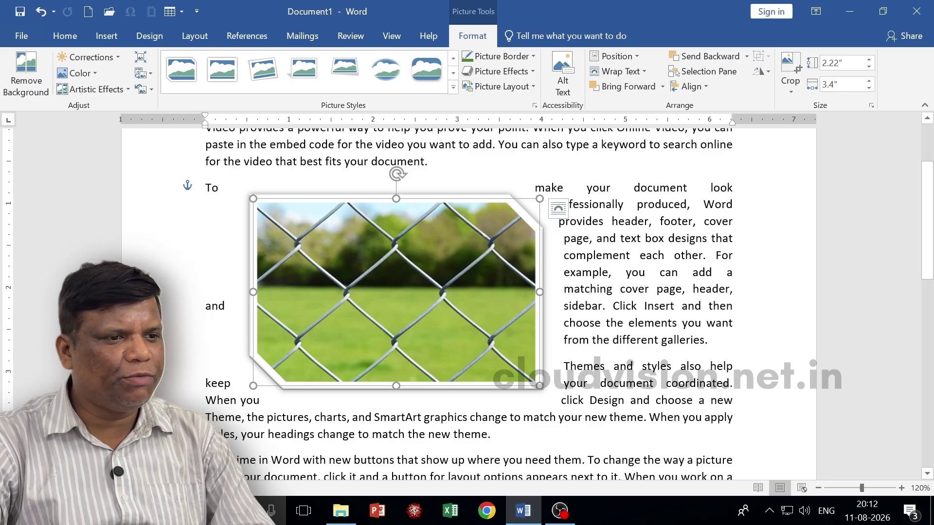
Reset the fence picture's formatting and shrink it proportionally, keeping its upper-left corner in place.
click(564, 255)
click(495, 241)
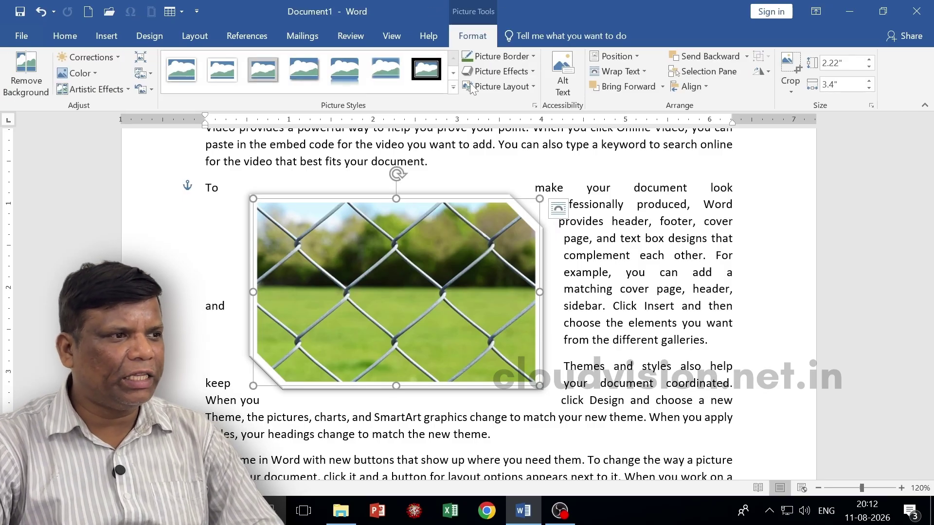
click(142, 91)
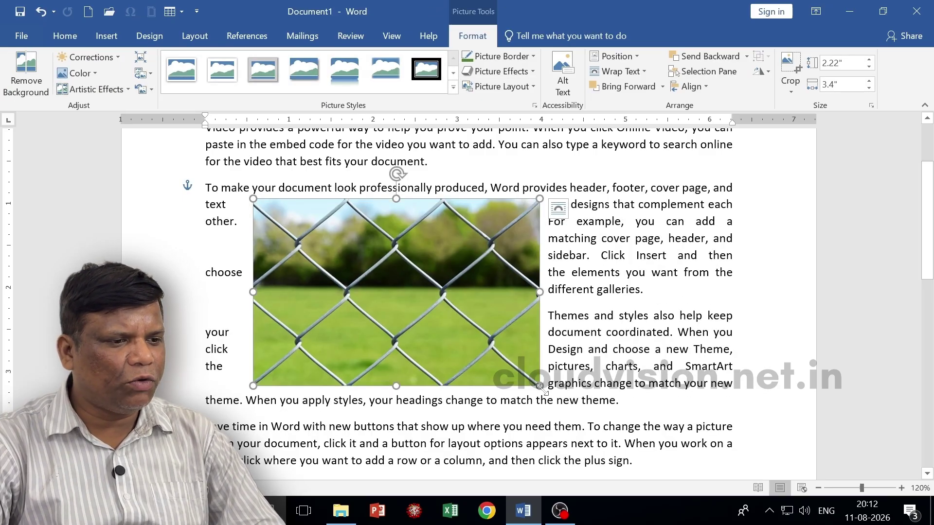
drag(531, 362, 425, 293)
Clear the whole document and insert the dark profile portrait, the chain-link fence picture and "face with ey" from the "for web" folder.
key(ctrl+a)
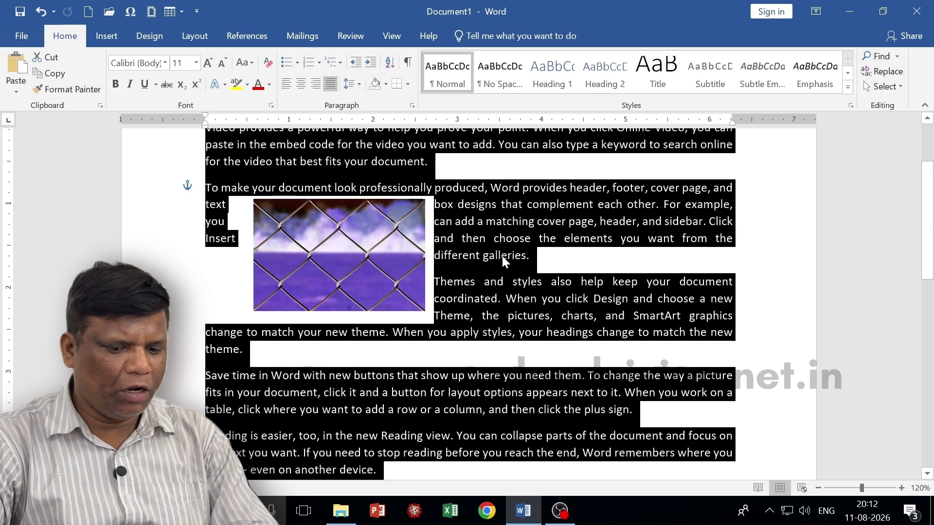
key(Delete)
click(106, 35)
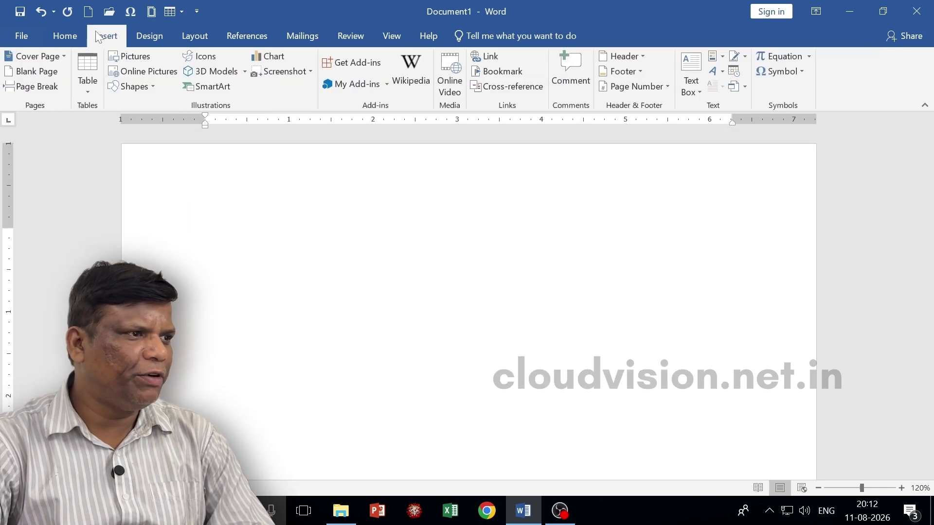
click(128, 57)
click(365, 146)
ctrl+click(445, 146)
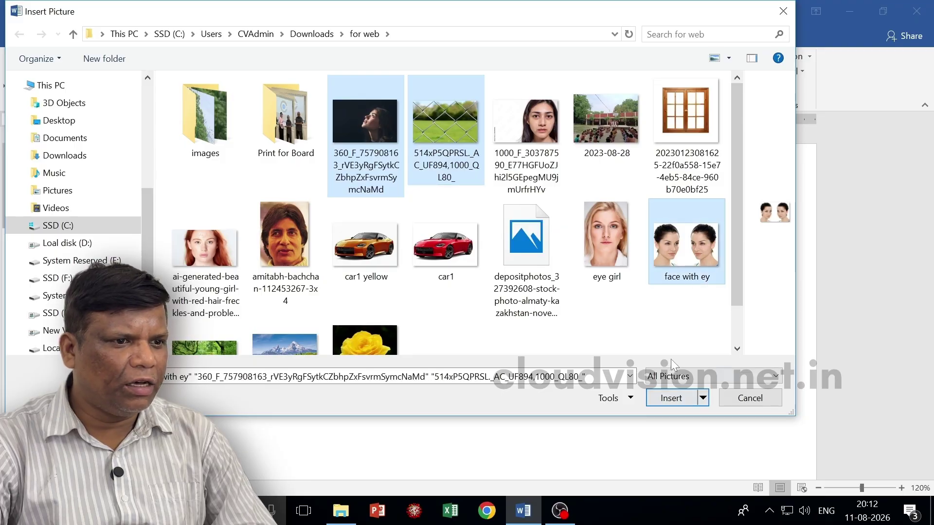
click(671, 398)
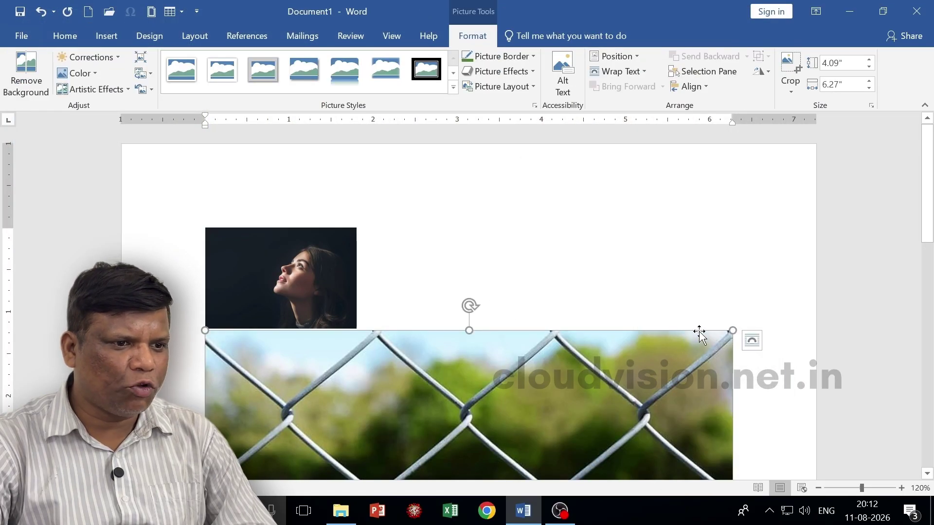
Shrink the fence picture to about 2.64" by 4.05" and show one whole page in the view.
drag(733, 330, 549, 452)
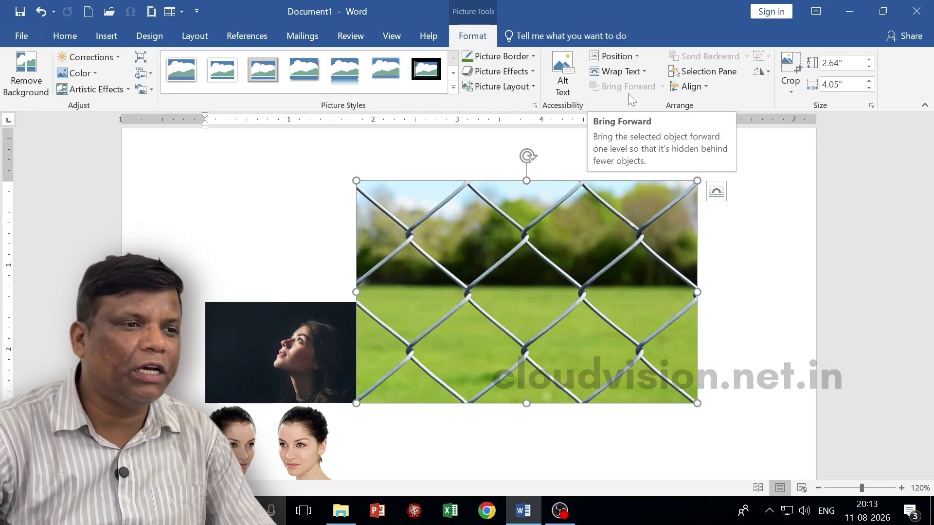
click(388, 41)
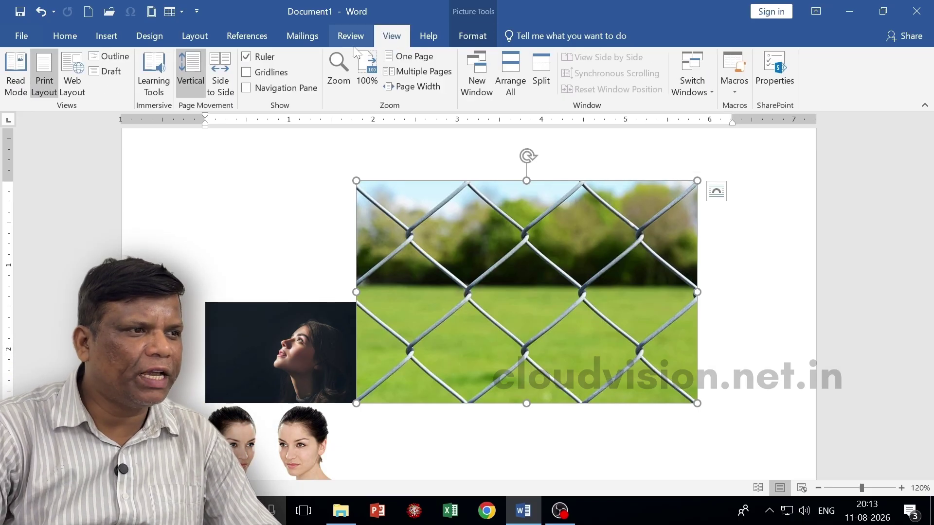
click(408, 56)
Change the text wrapping of the inserted pictures so they can be positioned freely on the page.
click(396, 226)
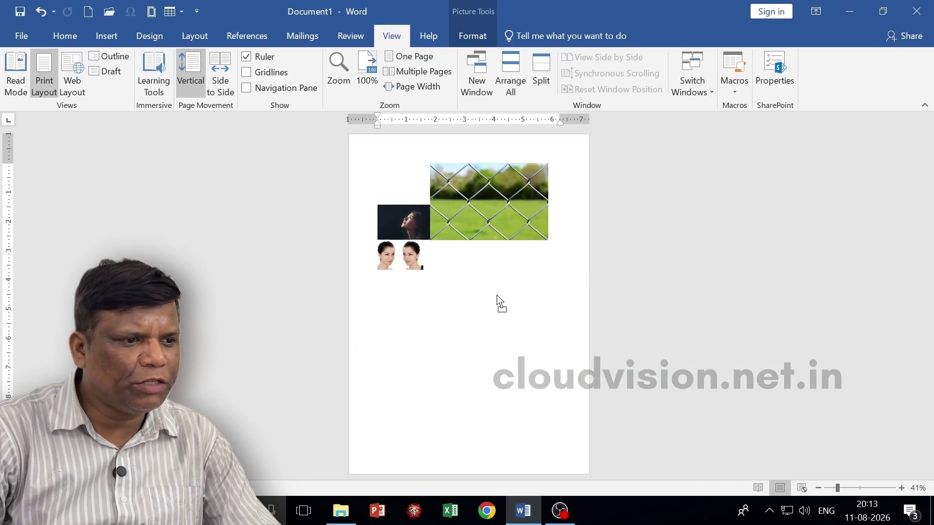
drag(497, 298, 497, 298)
click(472, 38)
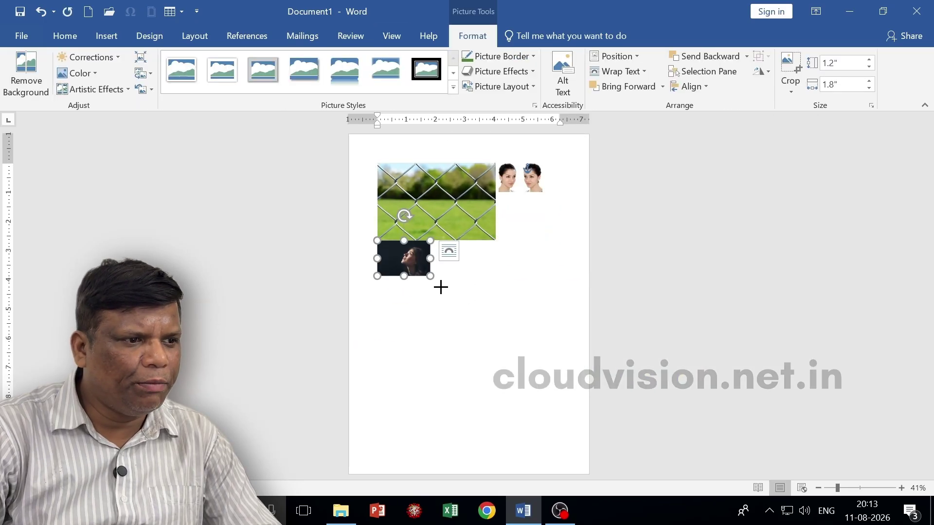
Enlarge the dark portrait to about 2.82" by 4.23", move the two-faces picture below it and enlarge that picture too.
drag(430, 276, 501, 323)
click(525, 187)
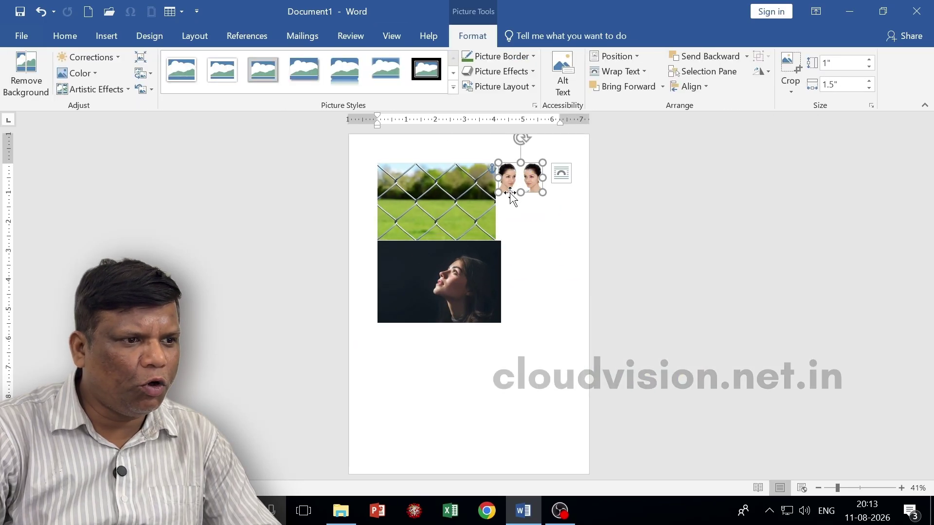
drag(497, 193, 446, 387)
drag(516, 353, 554, 332)
Resize the dark portrait and enlarge the fence picture at the head of the page, bringing the three pictures to similar widths.
click(482, 278)
drag(501, 241, 553, 226)
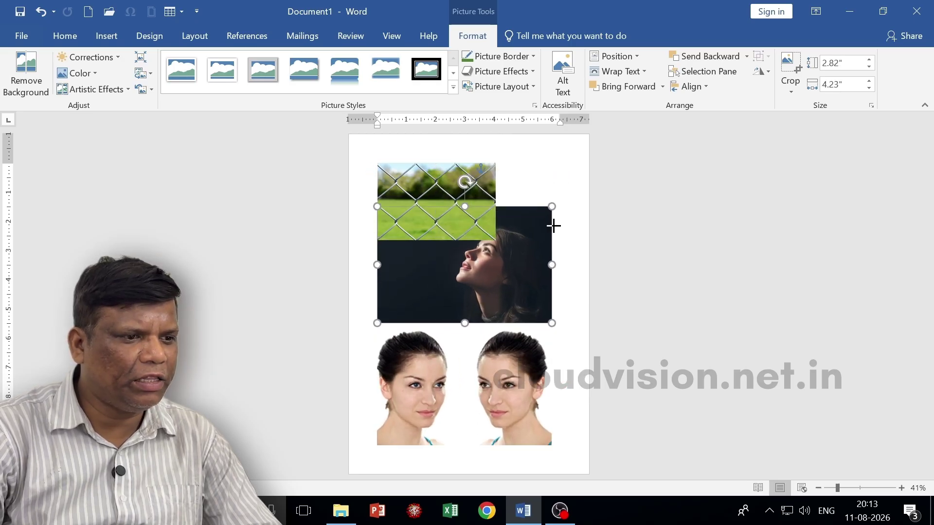
click(478, 185)
drag(496, 163, 523, 152)
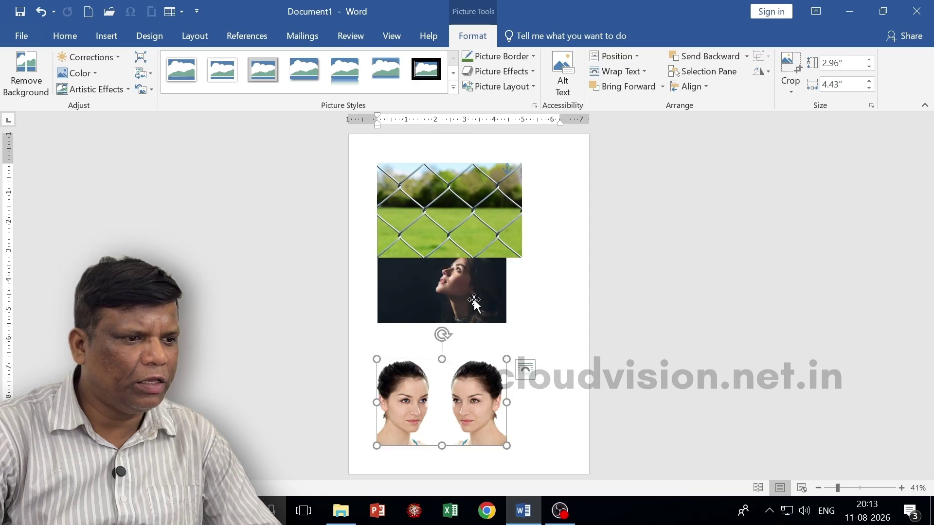
Move the dark portrait and the two-faces picture so the three pictures form a loosely staggered column without overlapping.
drag(474, 300, 492, 327)
drag(462, 395, 479, 395)
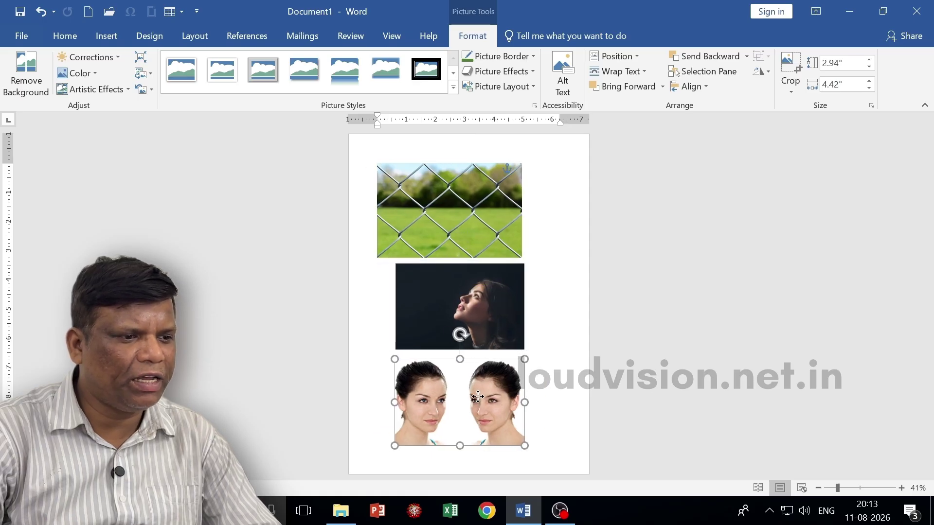
drag(453, 327, 432, 326)
Select all three pictures and align them by their horizontal centers.
shift+click(431, 327)
shift+click(468, 185)
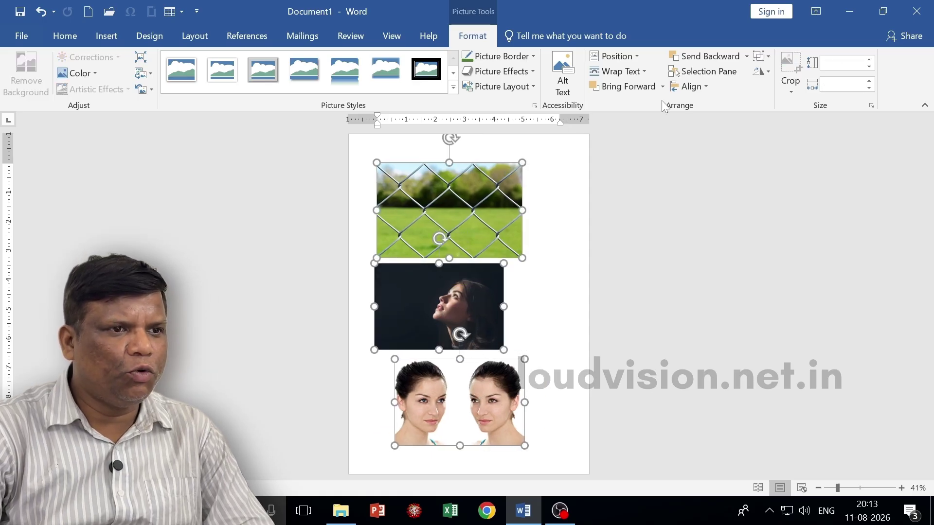
click(696, 86)
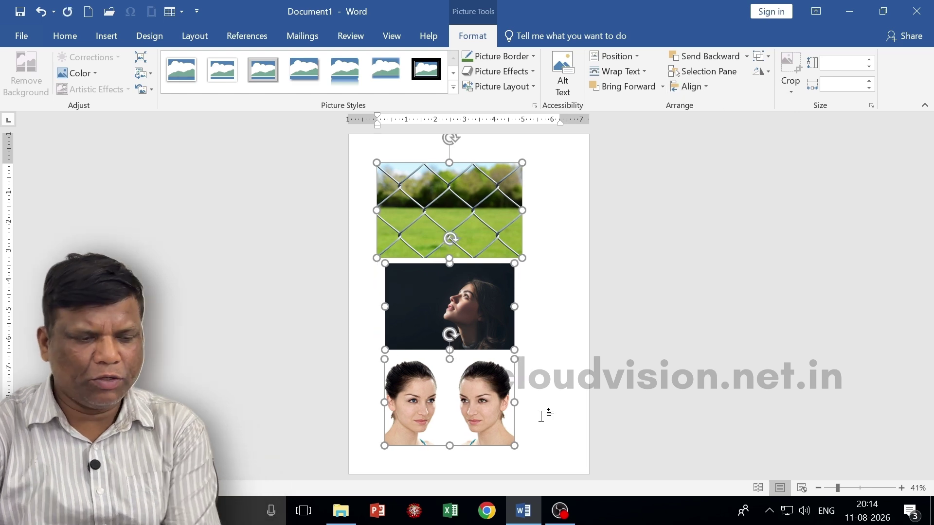
Nudge the three aligned pictures together slightly to the right and deselect them.
key(Right)
key(Right)
key(Right)
key(Right)
key(Right)
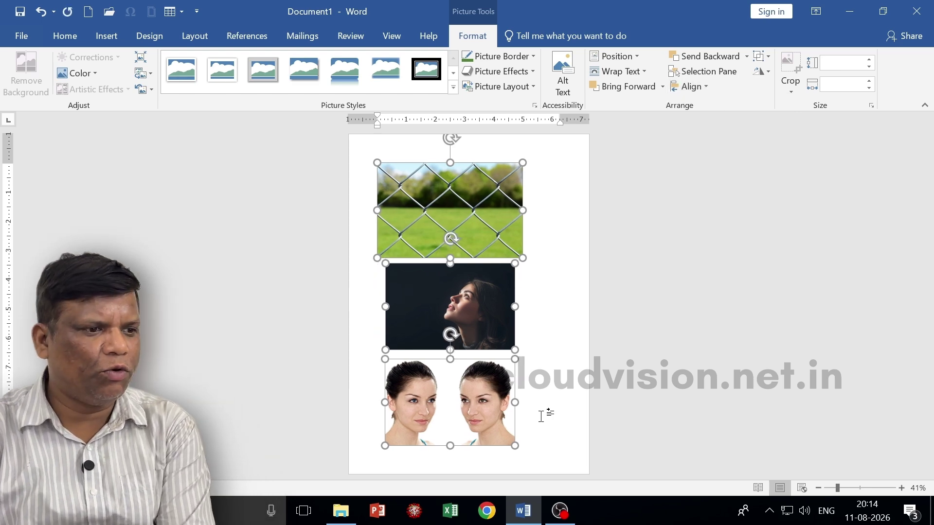
click(564, 313)
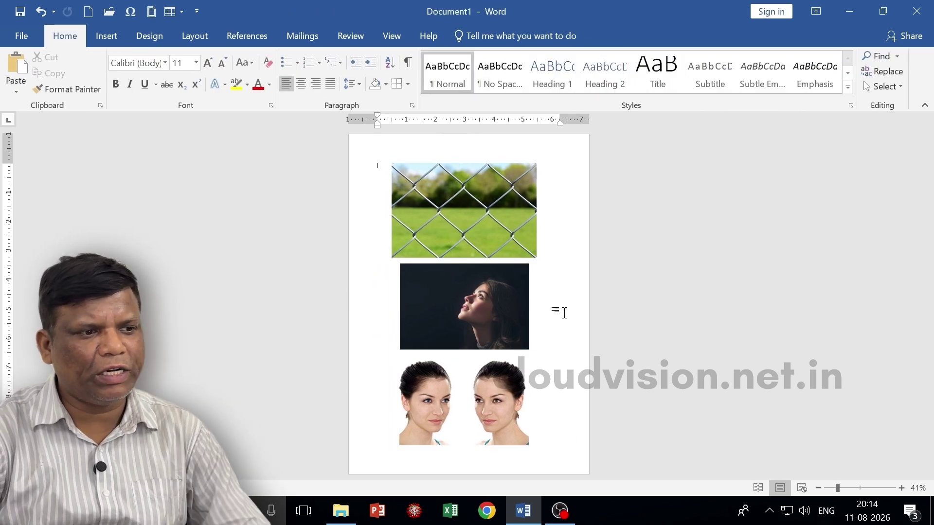
Select all three pictures and set their height to 2", followed by their width to 2".
click(506, 253)
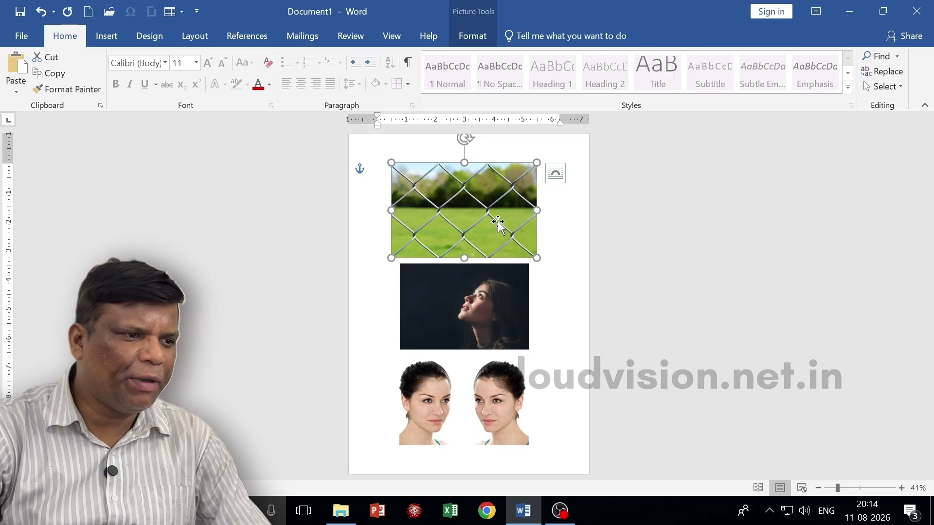
shift+click(428, 319)
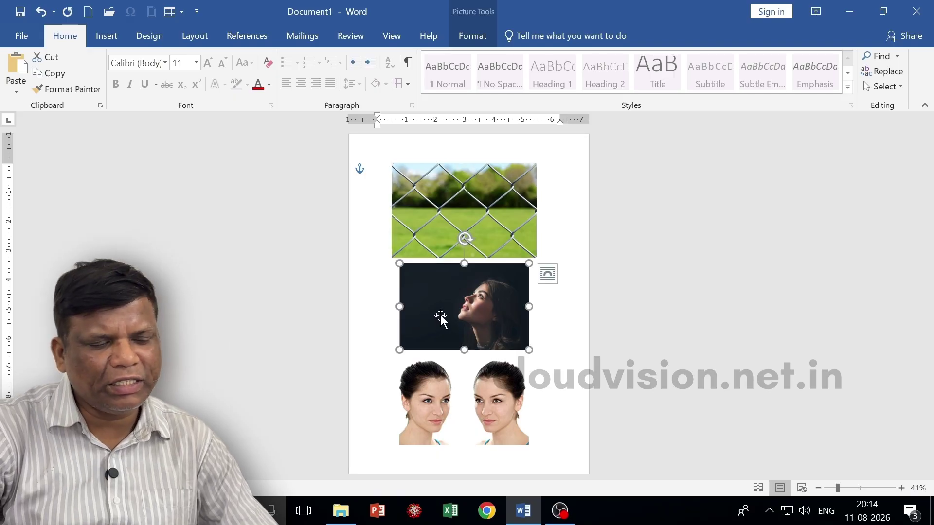
shift+click(486, 396)
click(472, 36)
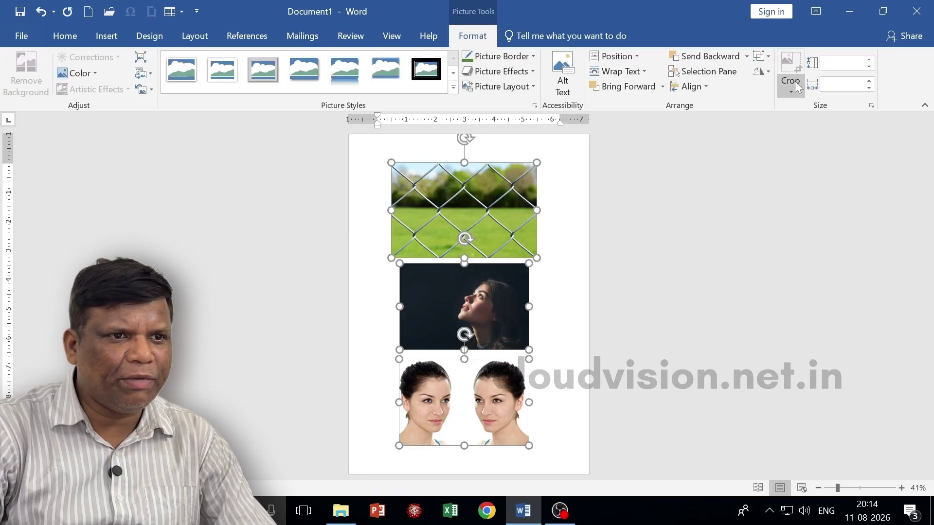
text(2)
key(Tab)
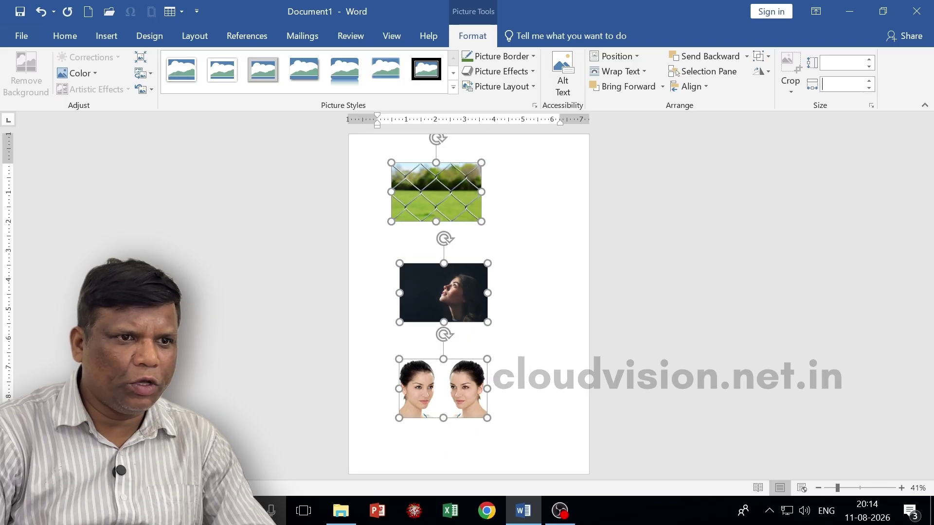
click(484, 234)
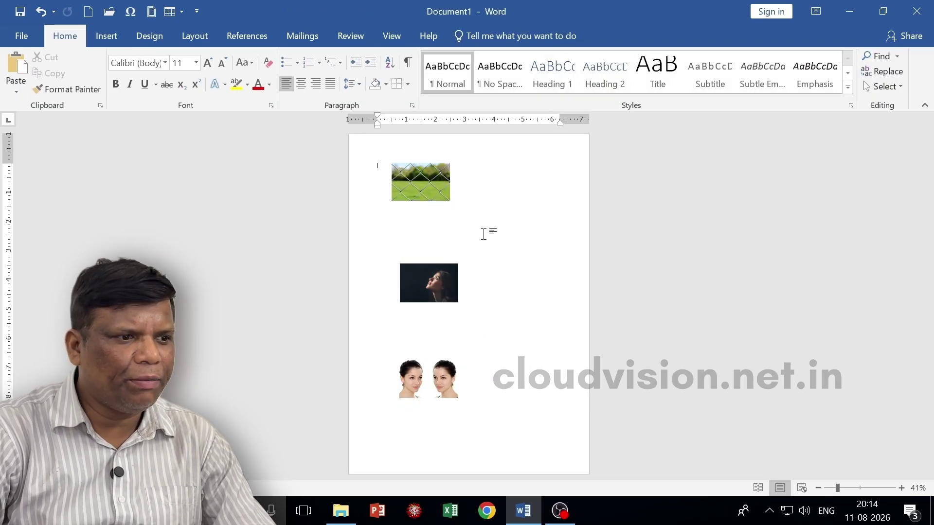
Duplicate the fence picture, placing the copy directly below the two-faces picture, and shift the original slightly left near the page's upper edge.
click(408, 197)
drag(408, 197, 430, 437)
drag(386, 228, 389, 179)
drag(425, 423, 406, 416)
Select all four pictures, align them by their horizontal centers and distribute them vertically.
shift+click(441, 381)
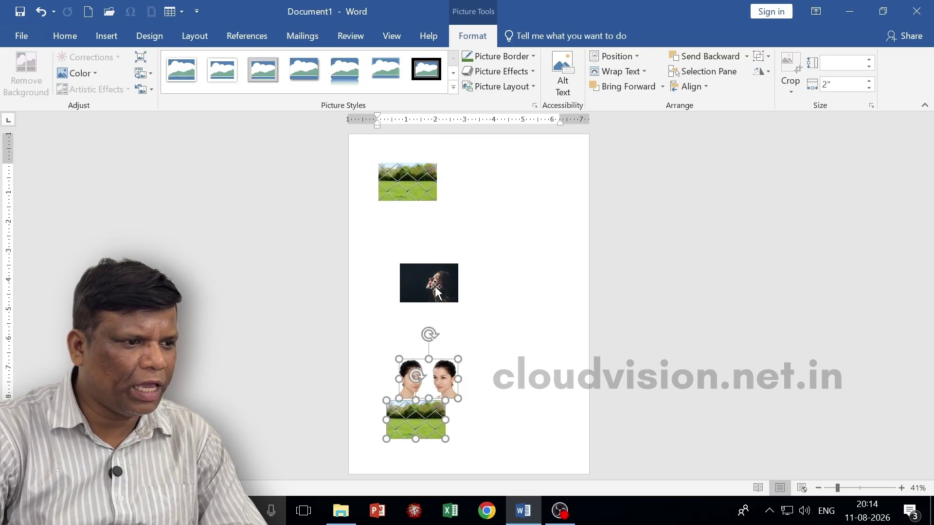
click(705, 84)
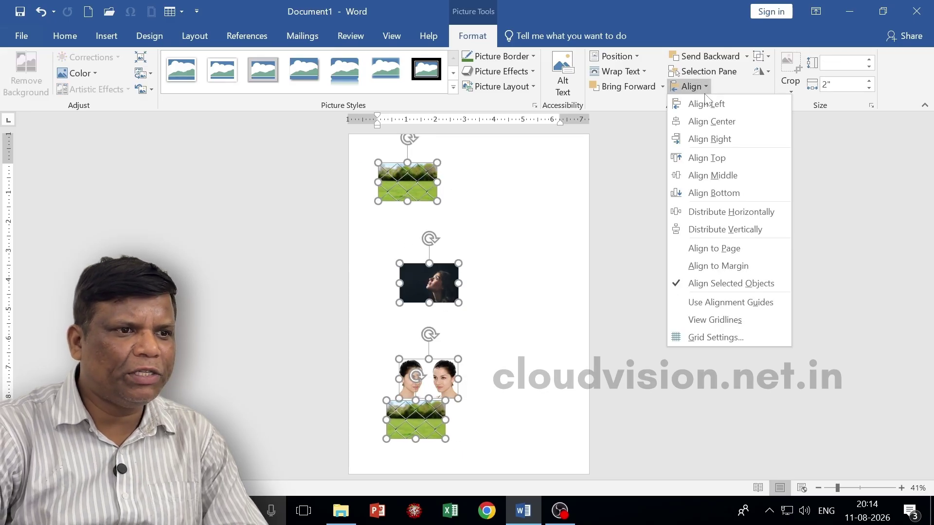
click(706, 123)
click(694, 86)
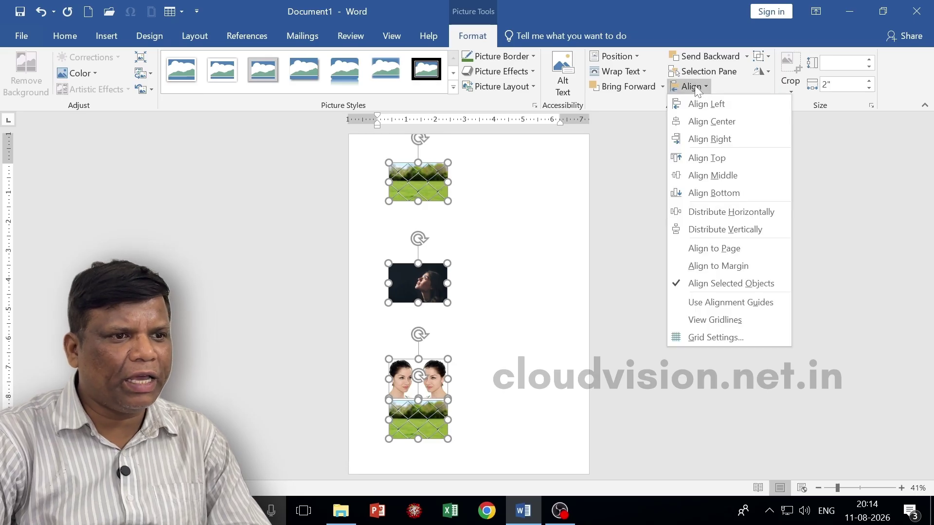
click(731, 231)
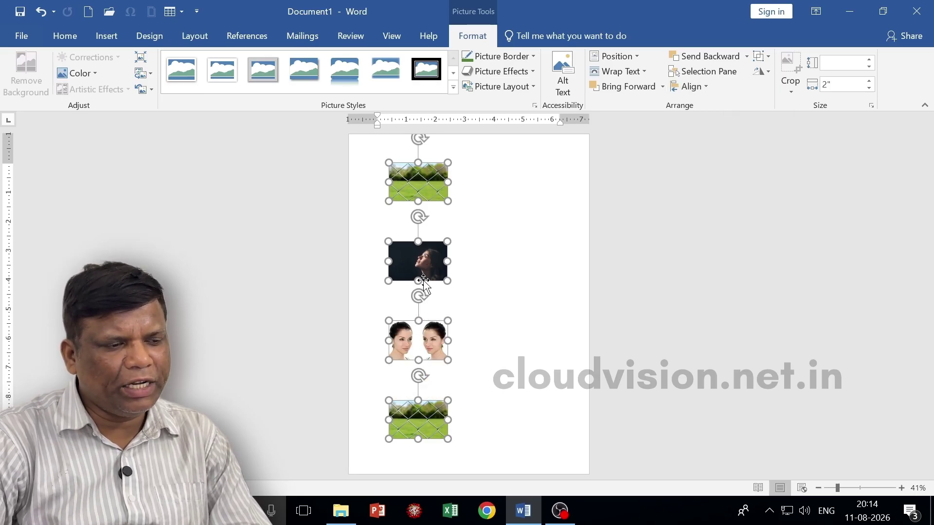
Rearrange the two-faces picture and both fence pictures beside the dark portrait to form a rough horizontal row across the page.
click(493, 323)
drag(413, 340, 497, 267)
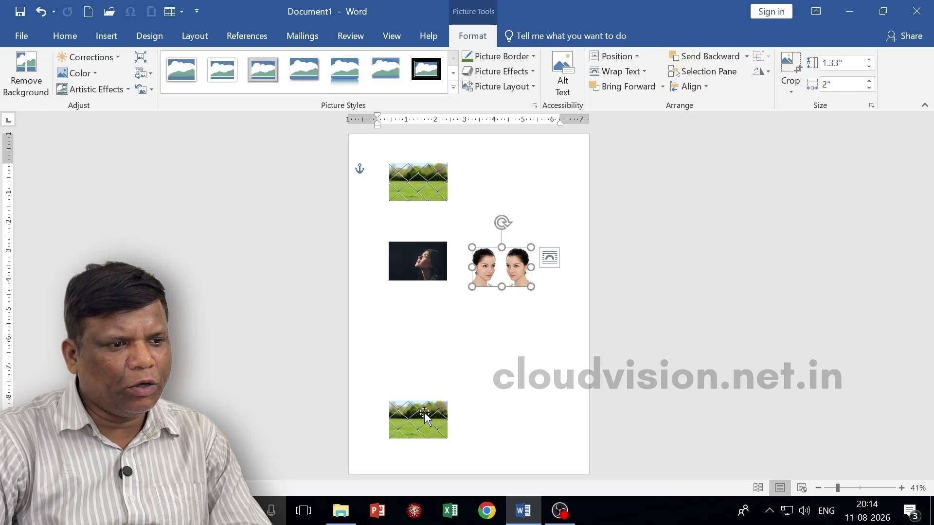
drag(414, 421, 555, 279)
drag(409, 185, 368, 270)
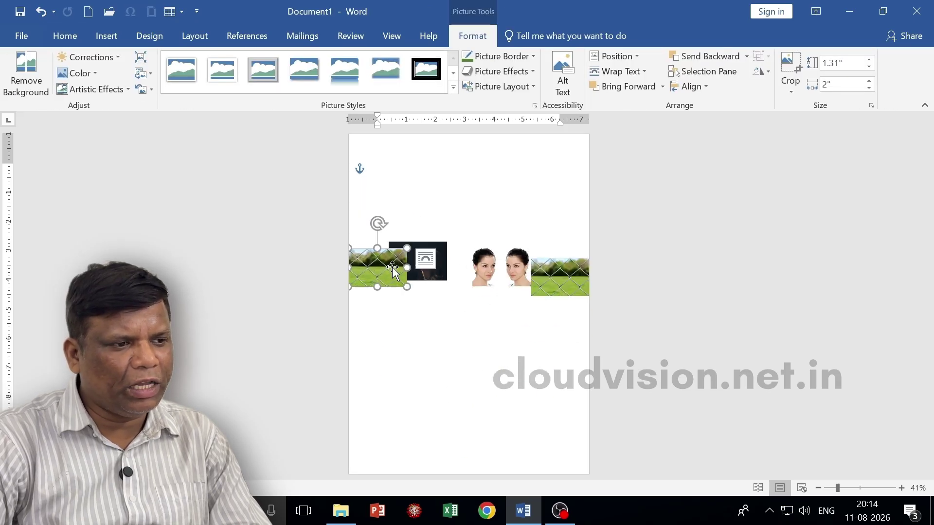
Select the four pictures in the row, align them by their vertical middles and distribute them horizontally.
shift+click(424, 279)
shift+click(488, 280)
shift+click(553, 278)
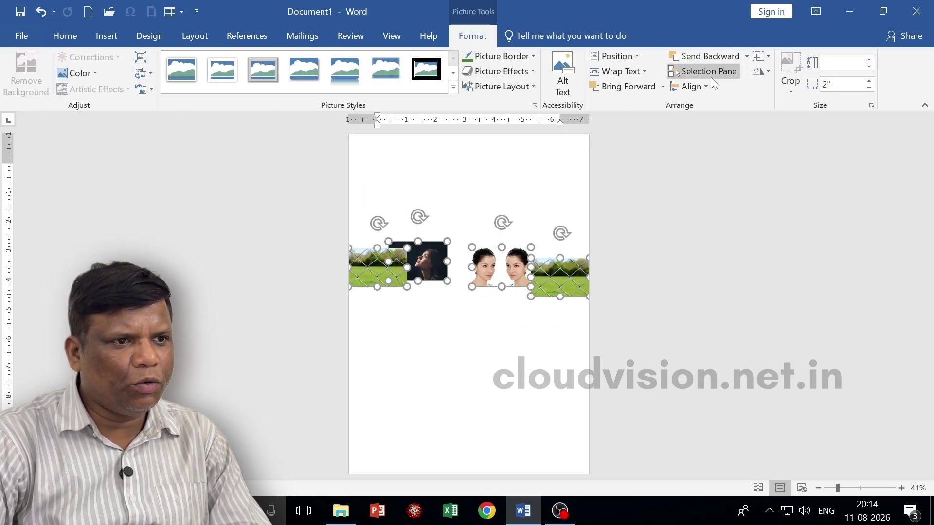
click(690, 87)
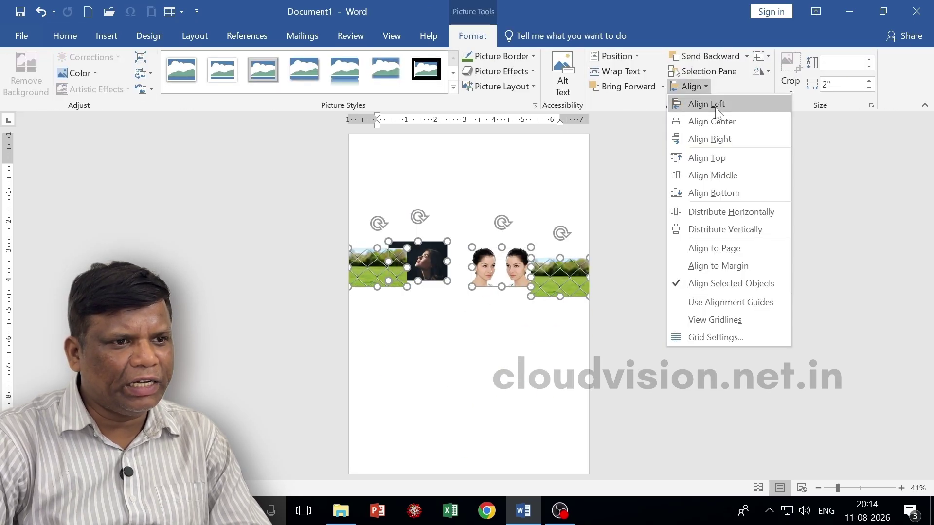
click(708, 177)
click(690, 86)
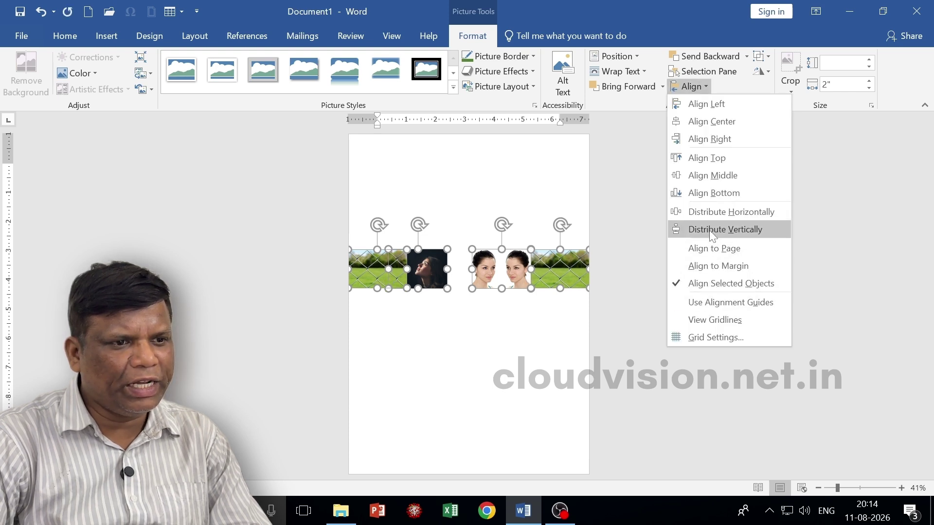
click(710, 212)
click(499, 330)
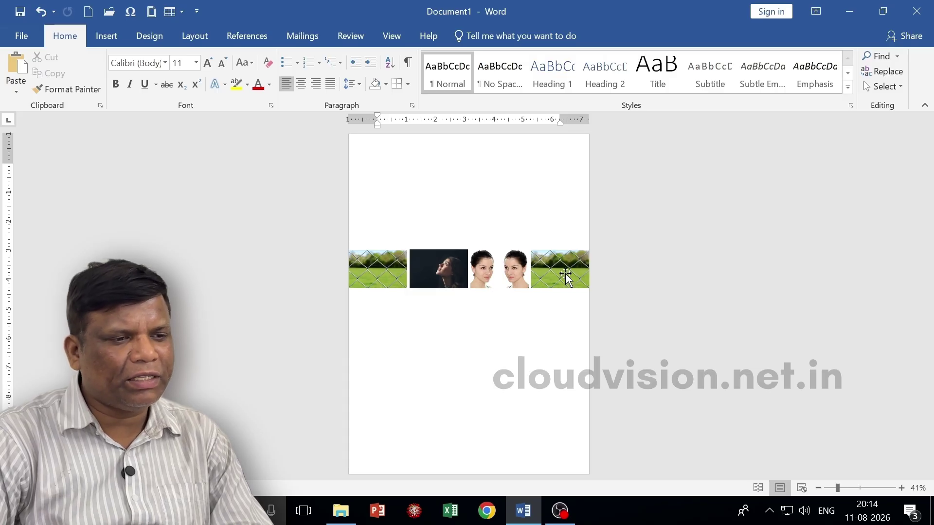
Enlarge the row's leftmost fence picture to about 2.84" high by 4.35" wide and place it above the row.
click(524, 285)
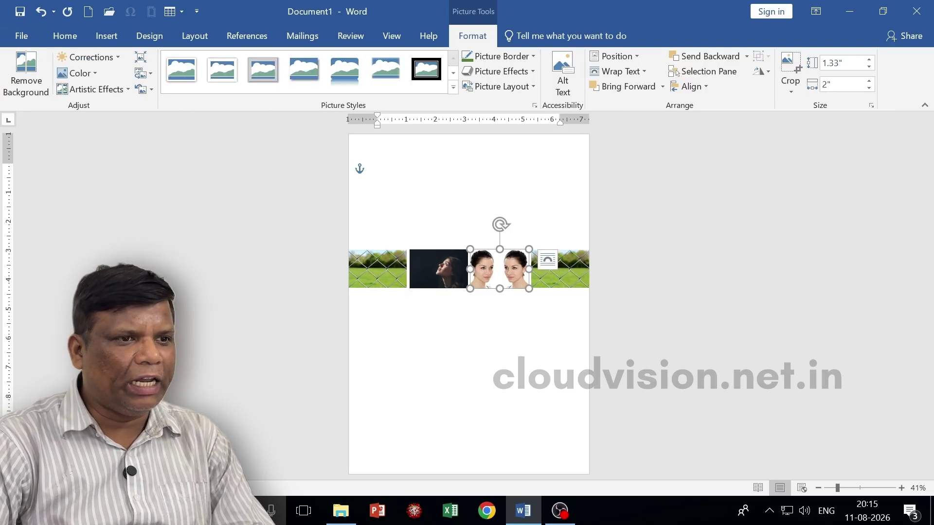
click(696, 88)
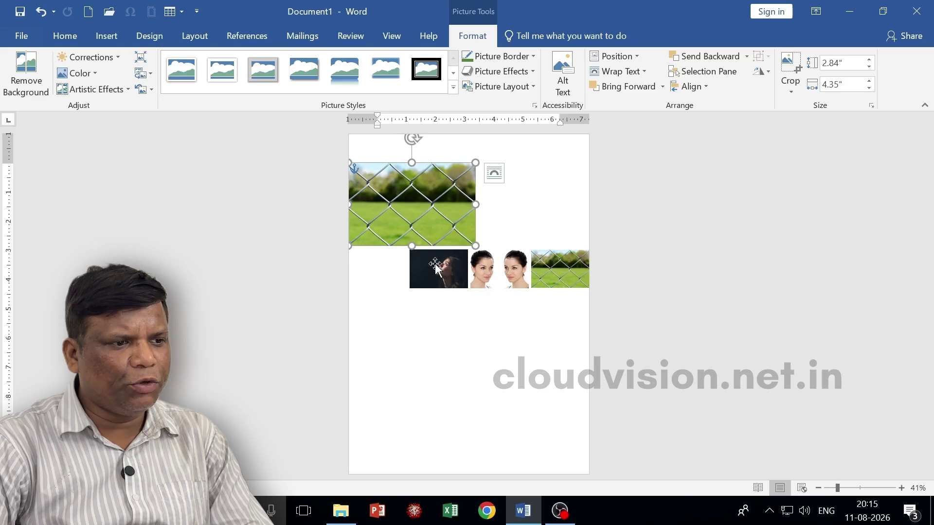
click(439, 273)
click(416, 216)
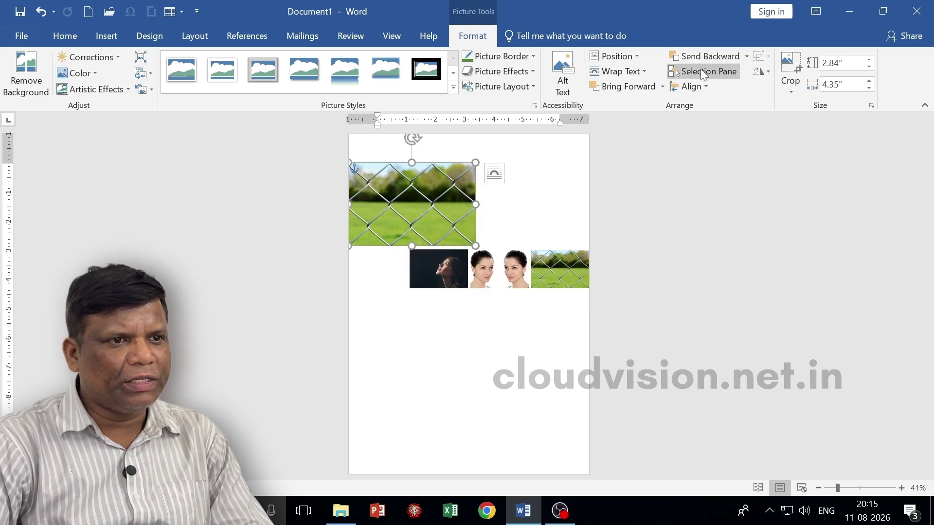
click(703, 57)
Enlarge the dark portrait and layer it over the large fence picture, with the two-faces picture overlapping on top.
click(476, 270)
drag(476, 270, 433, 239)
click(410, 215)
drag(399, 204, 369, 185)
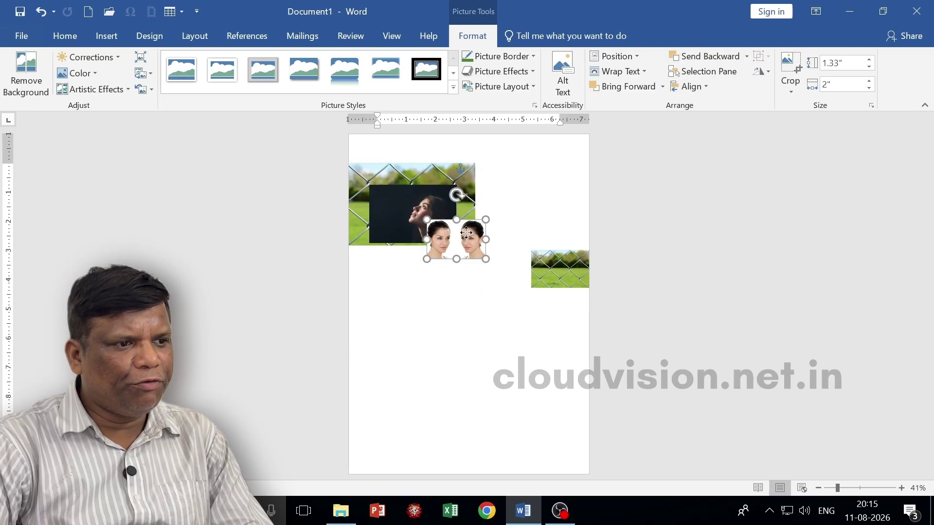
drag(443, 240, 422, 240)
Select the three overlapping pictures and align them by their left edges and their top edges.
ctrl+click(408, 205)
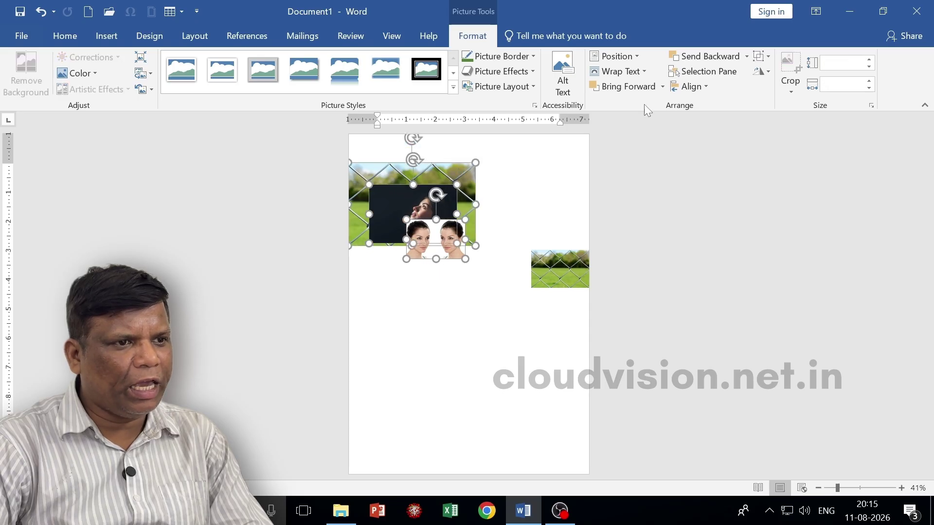
click(689, 87)
click(697, 107)
click(690, 87)
click(700, 154)
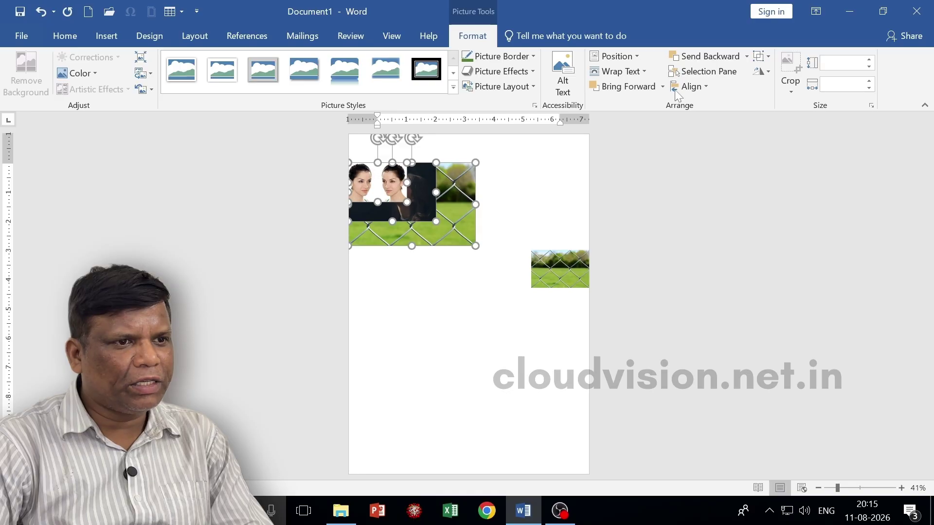
Align the three stacked pictures by center and middle so they sit concentrically, and deselect them.
click(692, 87)
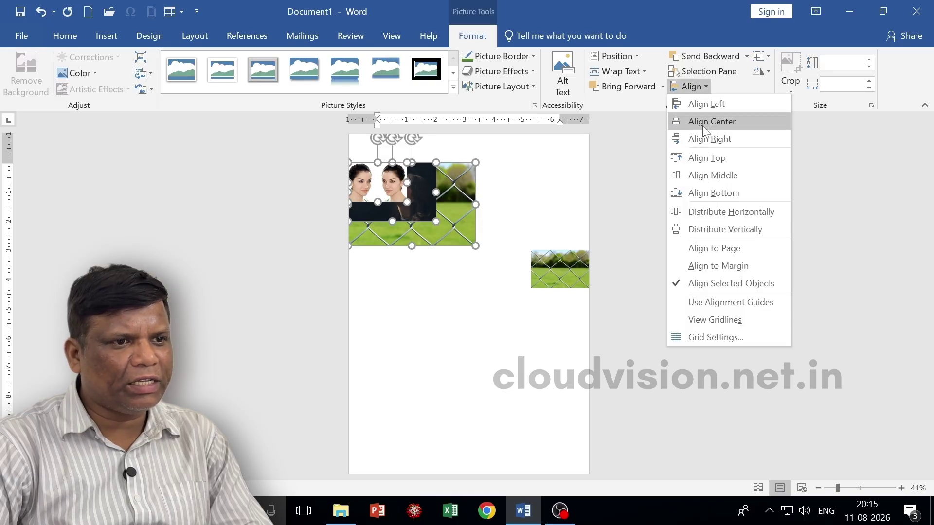
click(705, 122)
click(691, 86)
click(712, 175)
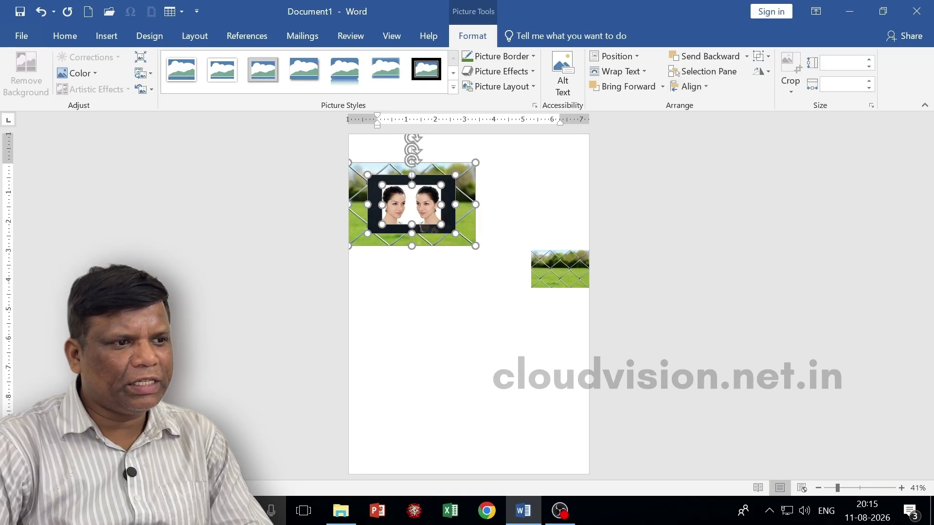
click(481, 357)
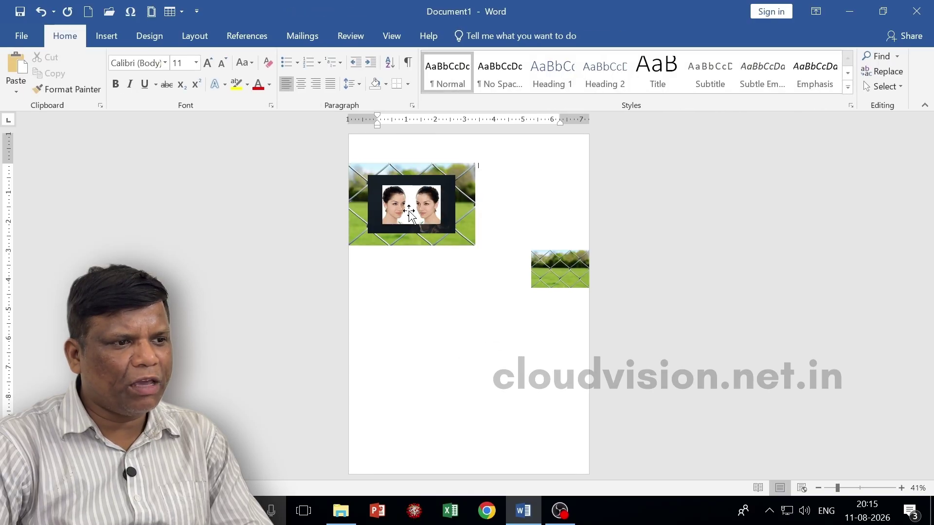
Enlarge the two-faces picture to about 4.74" by 7.11" below the stack and move the dark portrait toward the page's lower edge.
click(427, 229)
drag(440, 224, 528, 369)
drag(485, 304, 372, 410)
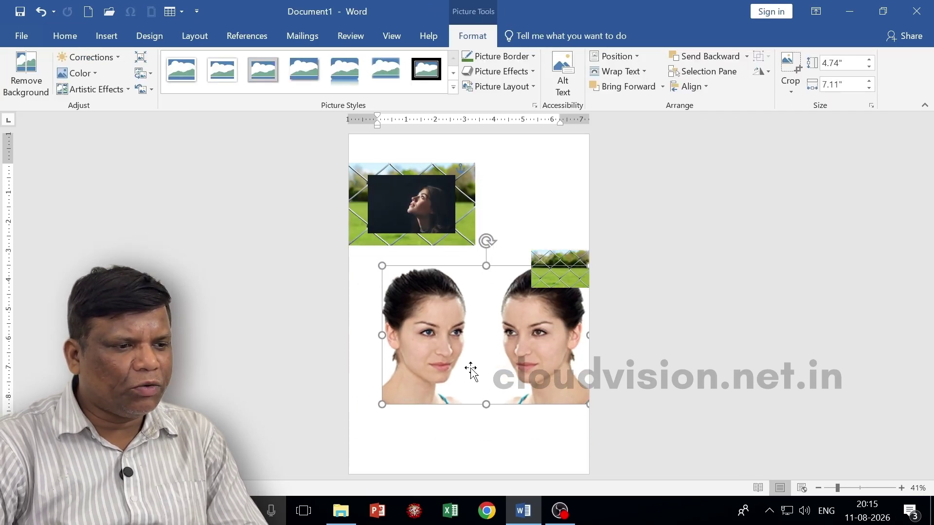
drag(417, 232, 477, 444)
Move the two-faces picture over the large fence picture and shrink it to about 2.84" high by 4.26" wide.
drag(441, 342, 415, 247)
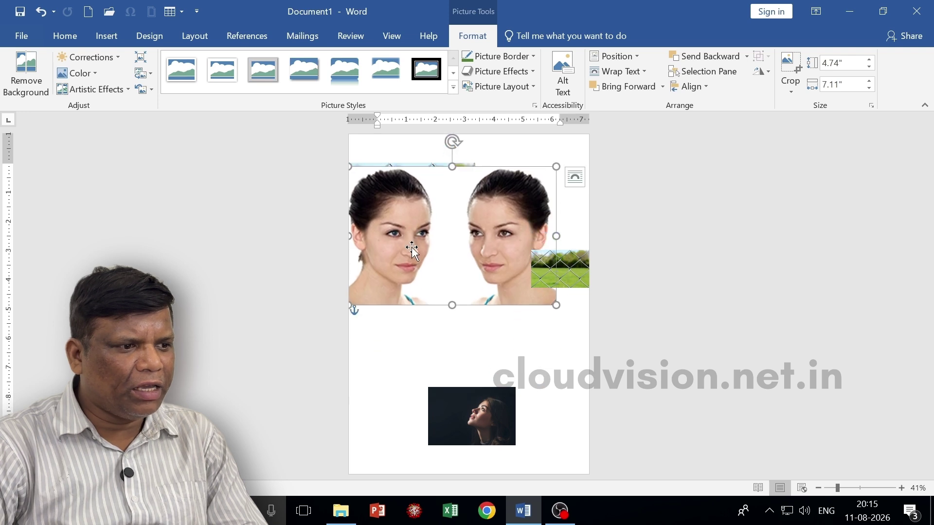
drag(355, 298, 381, 280)
drag(463, 197, 428, 193)
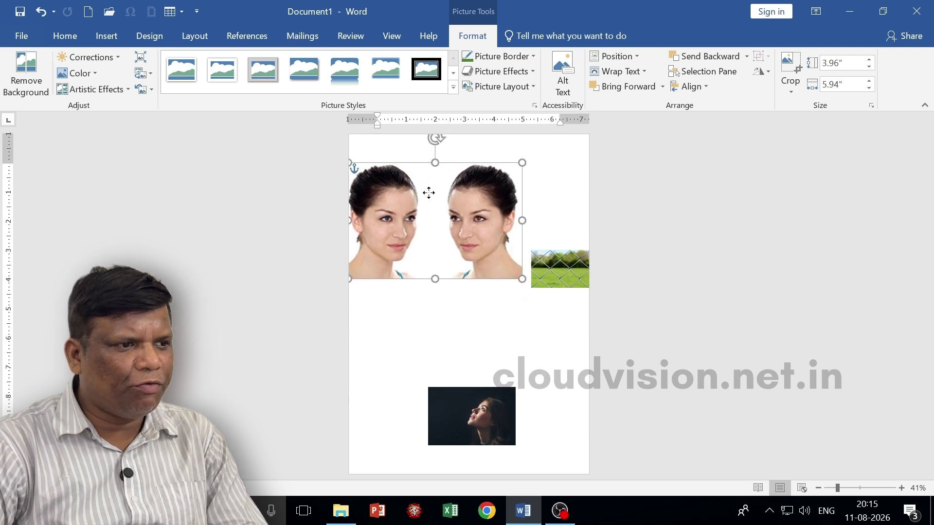
drag(524, 276, 473, 245)
Make the two-faces picture's white background transparent and shift the picture slightly right over the fence picture.
scroll(473, 246, up, 8)
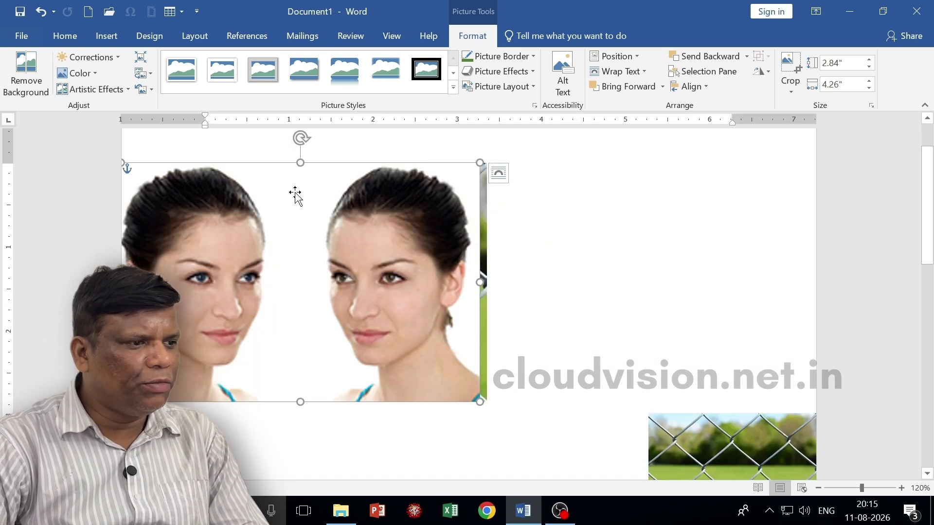
click(88, 74)
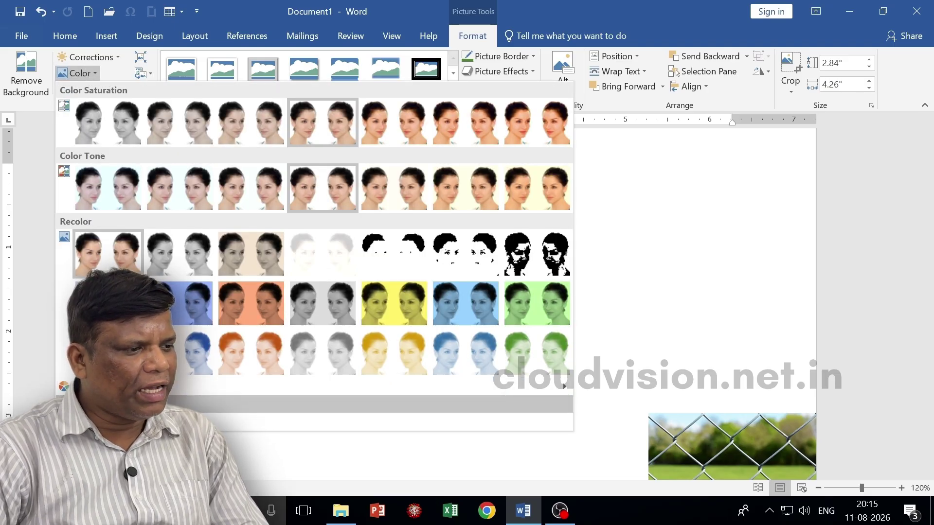
click(115, 404)
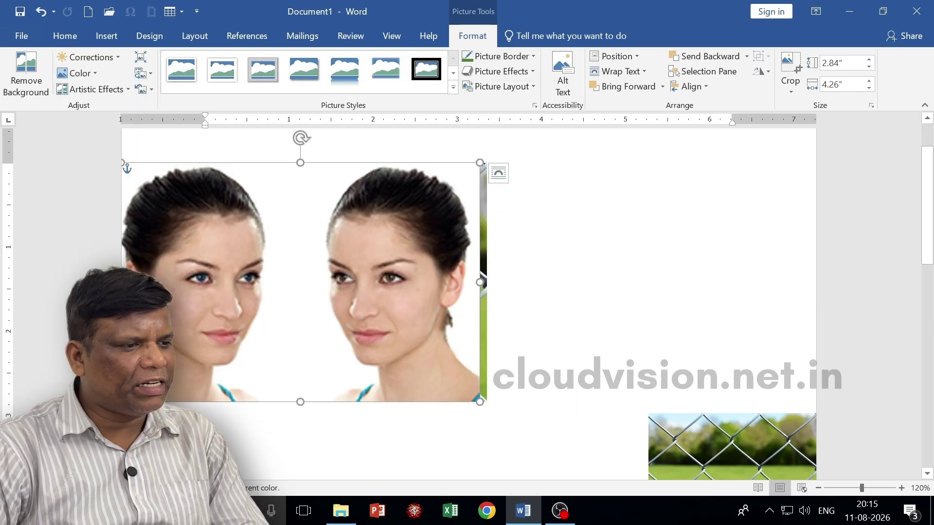
click(301, 221)
drag(204, 295, 230, 259)
drag(371, 169, 384, 302)
drag(376, 266, 235, 245)
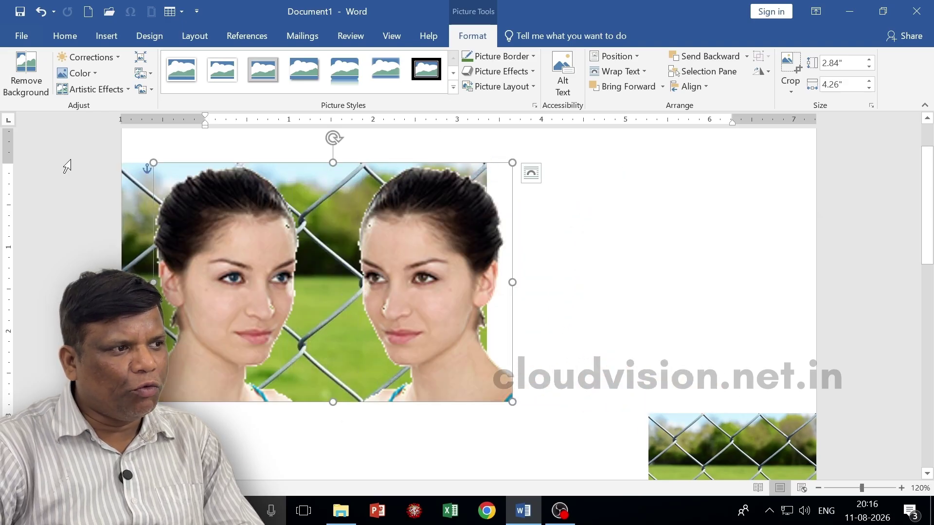
Try setting the skin tone of the two-faces picture as its transparent color, and undo that change.
click(78, 73)
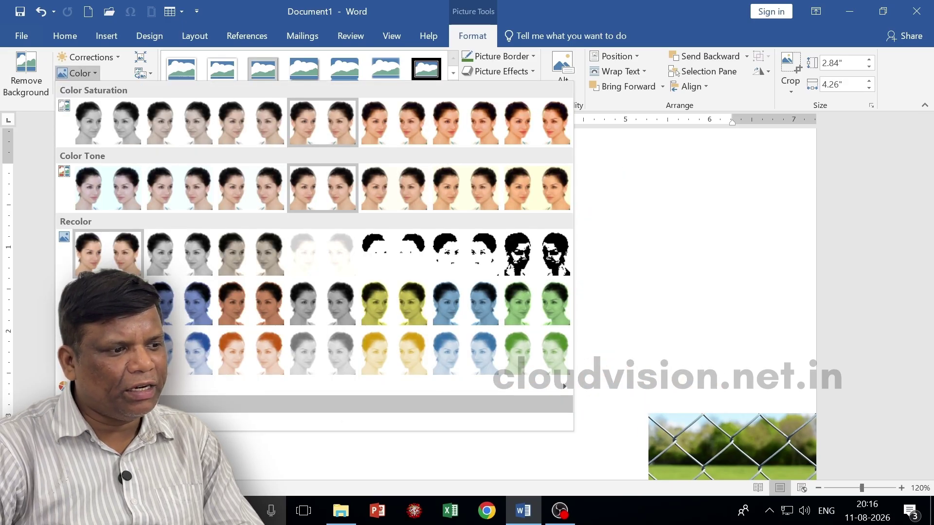
click(618, 255)
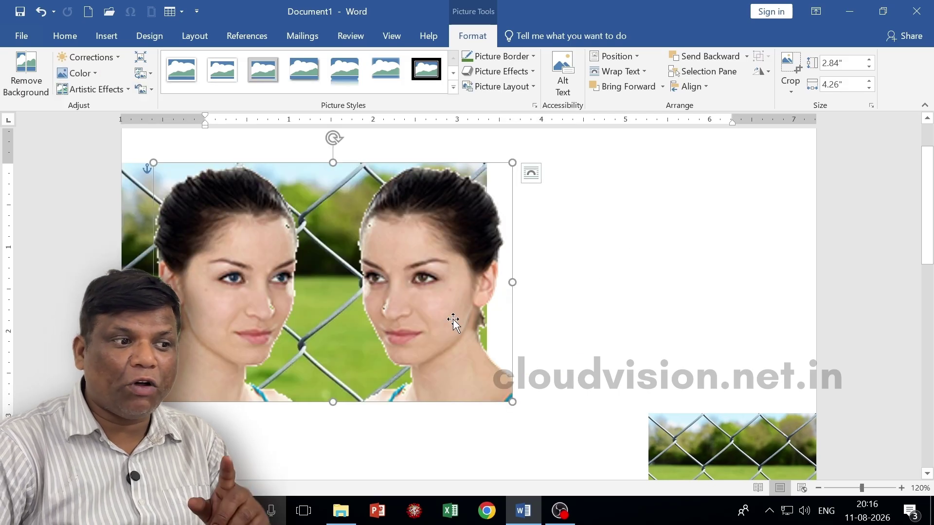
click(78, 73)
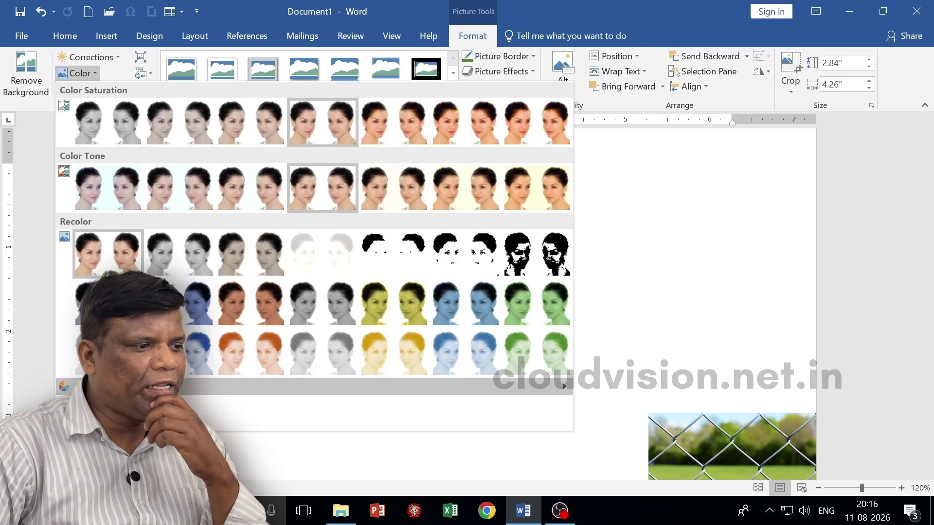
click(258, 404)
click(460, 305)
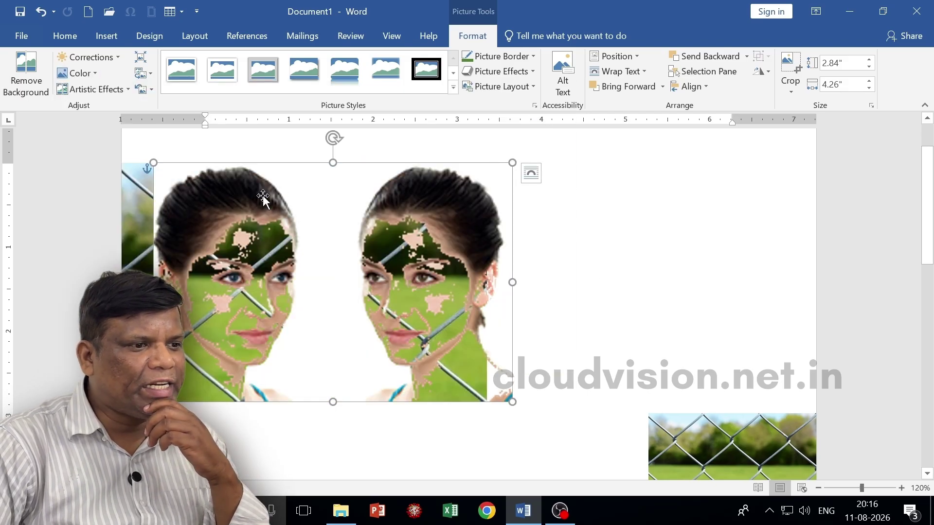
key(ctrl+z)
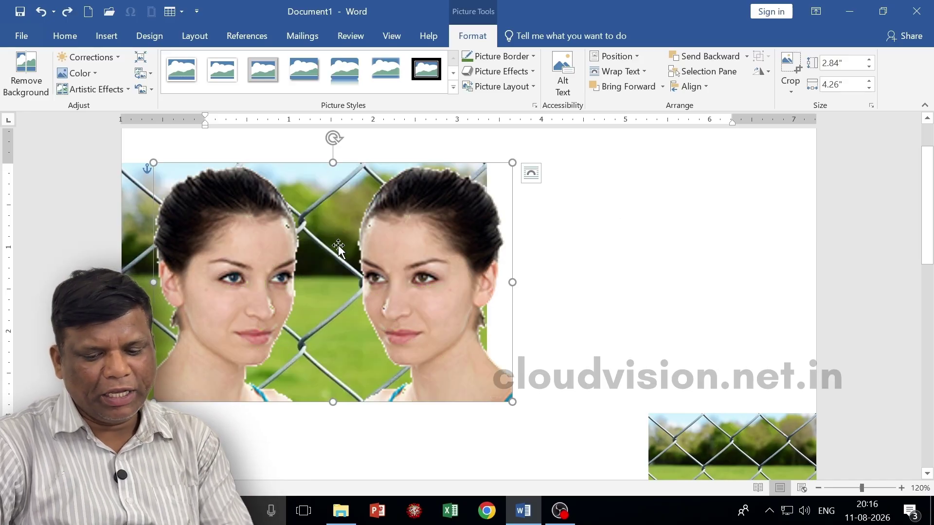
Move the dark portrait from the lower part of the page onto the large fence picture.
click(584, 408)
scroll(578, 404, down, 15)
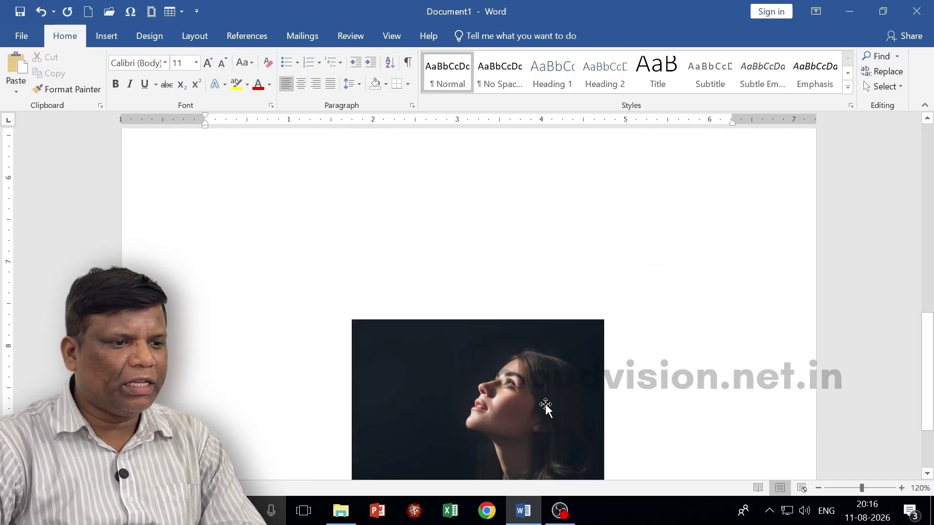
click(436, 394)
drag(437, 394, 285, 223)
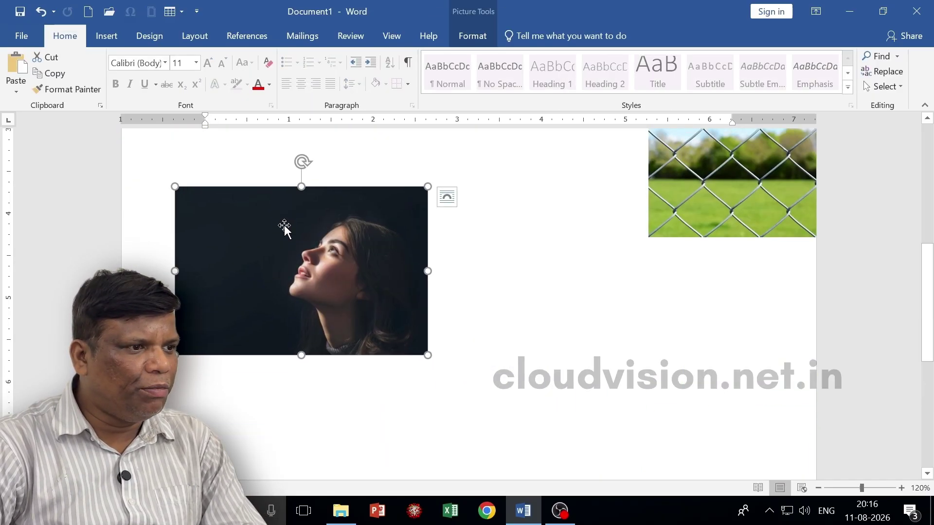
scroll(288, 316, up, 4)
drag(292, 418, 273, 169)
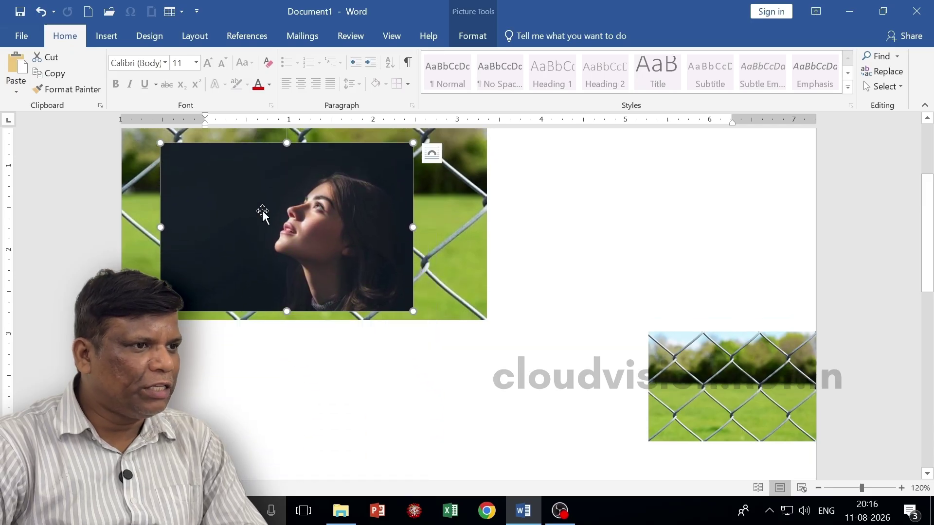
Remove the dark portrait's background, marking the outline of the woman's hair, head and neck as areas to keep, and apply the removal.
click(472, 36)
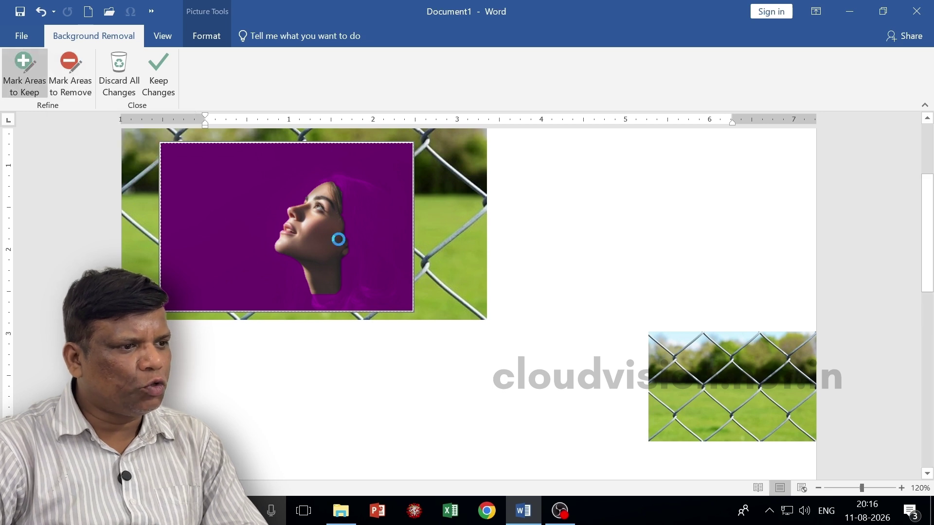
drag(355, 200, 384, 254)
drag(324, 179, 381, 189)
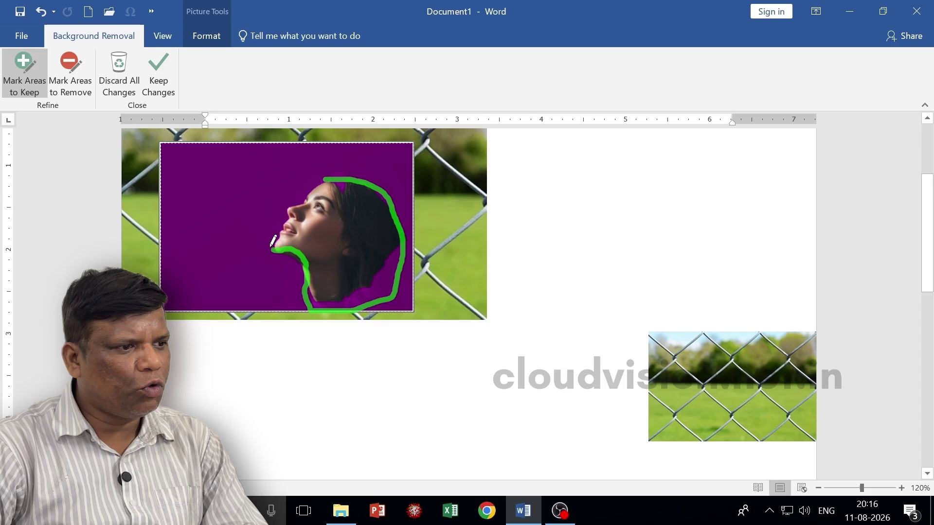
click(154, 83)
drag(321, 252, 377, 264)
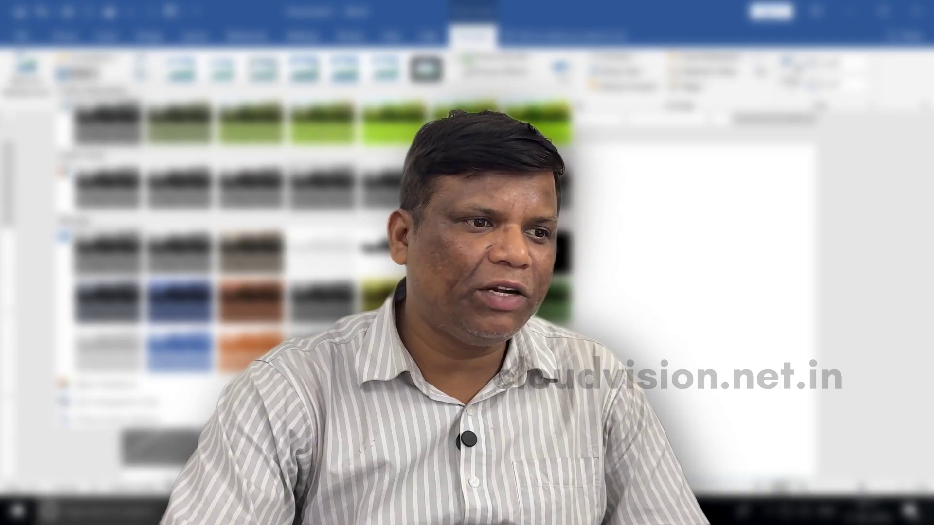
click(659, 273)
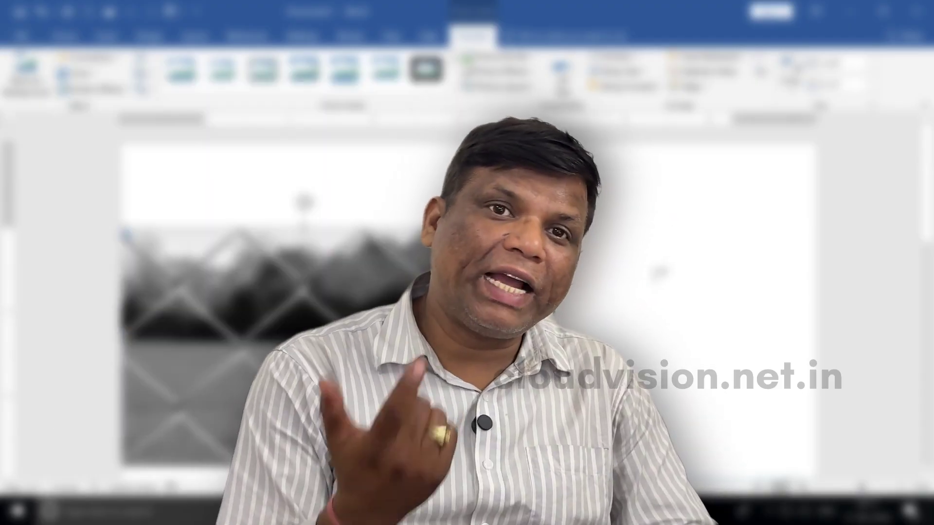